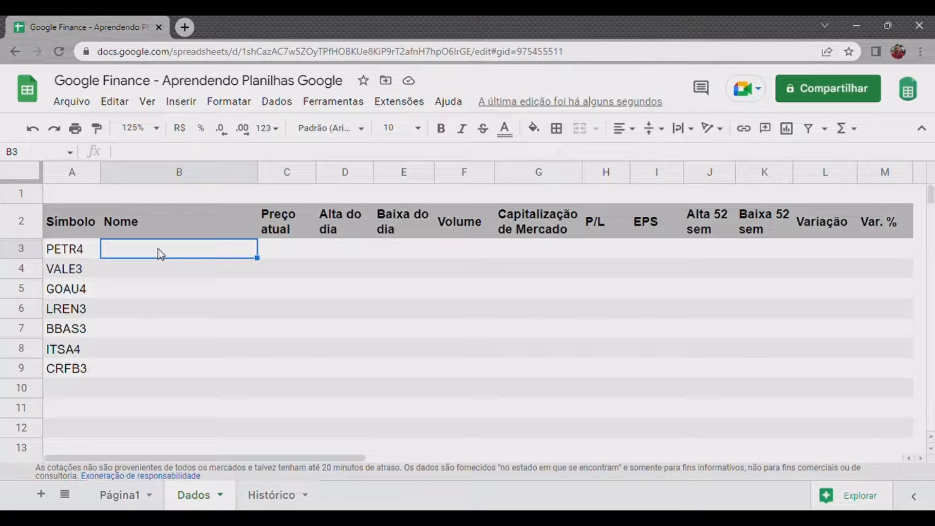
pyautogui.click(64, 237)
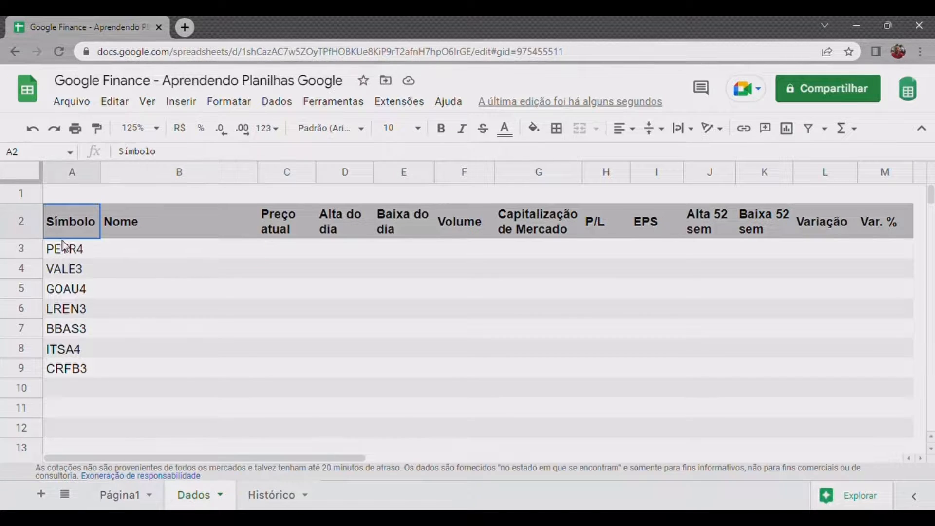
pyautogui.moveTo(64, 246); pyautogui.dragTo(75, 386)
pyautogui.click(171, 309)
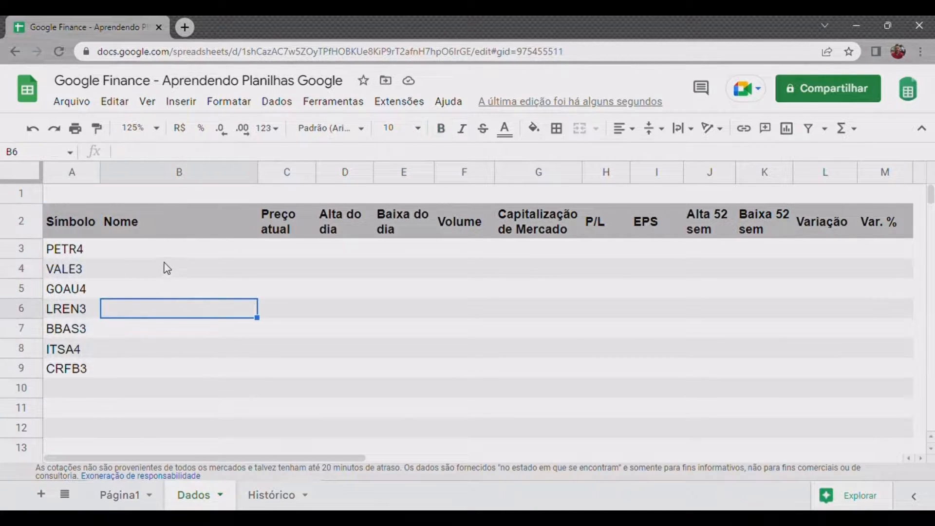
# - Enter the formula =GOOGLEFINANCE("BVMF:PETR4") in cell B3, consulting the function's argument help
pyautogui.click(169, 253)
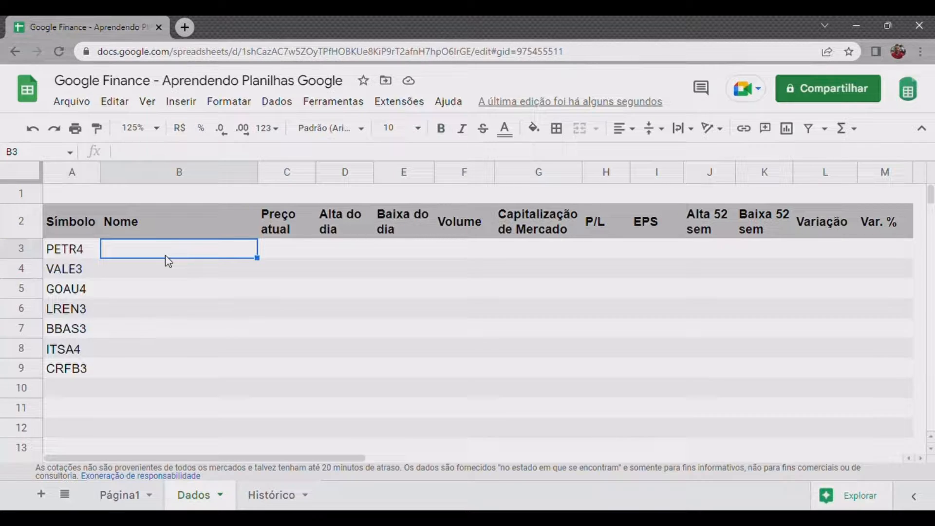
pyautogui.write('=goo')
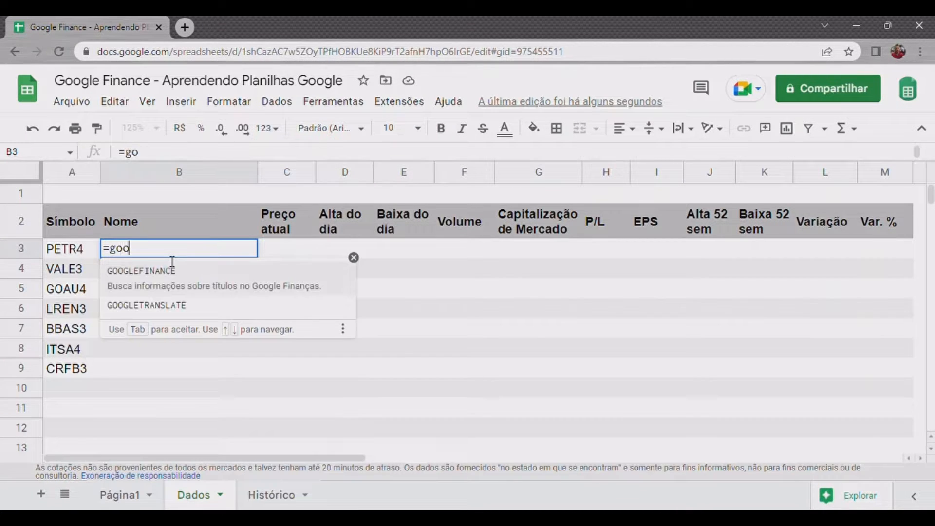
pyautogui.press('Tab')
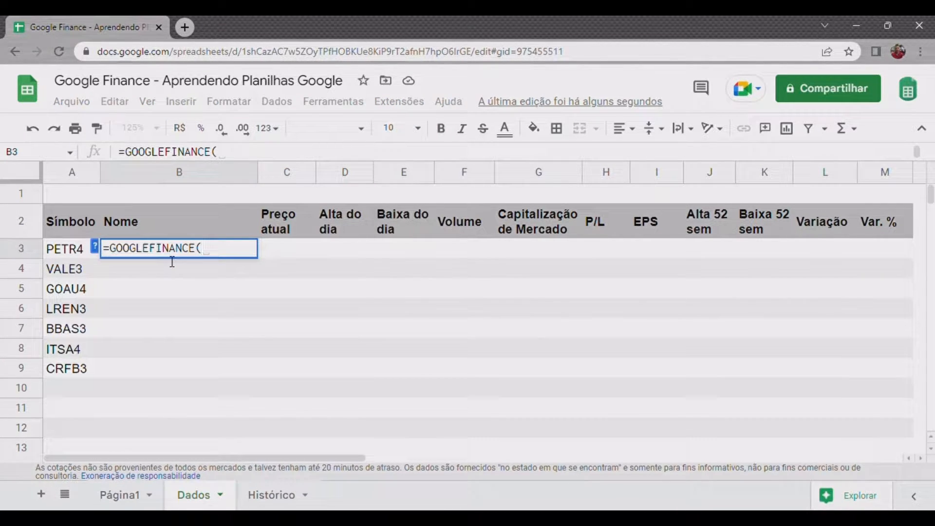
pyautogui.click(95, 247)
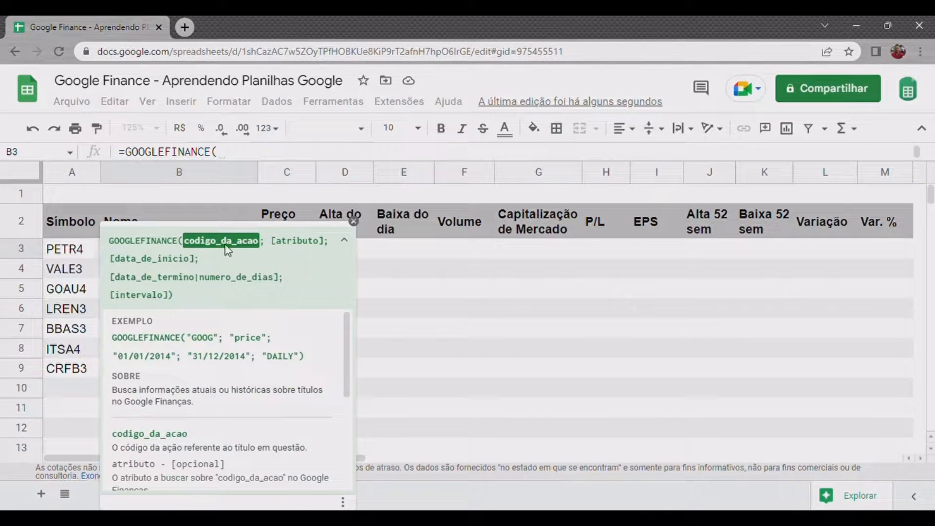
pyautogui.click(354, 221)
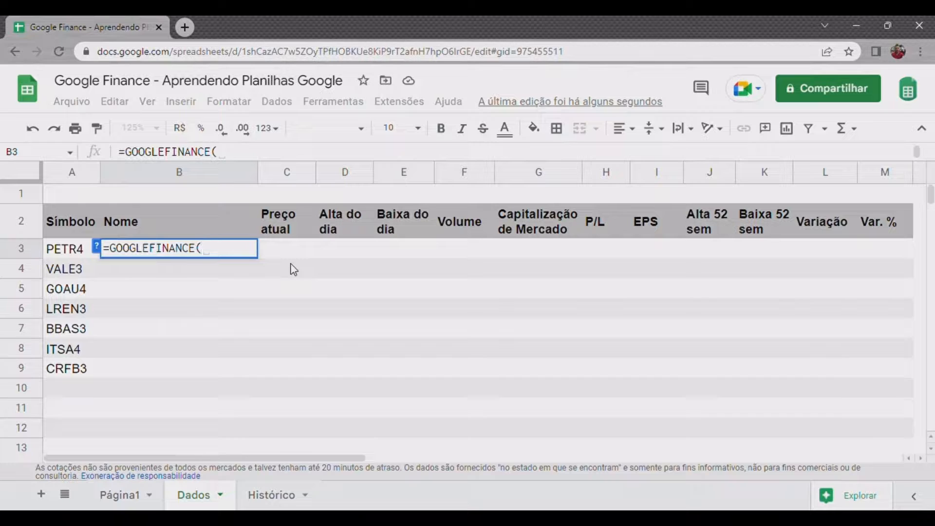
pyautogui.write('"')
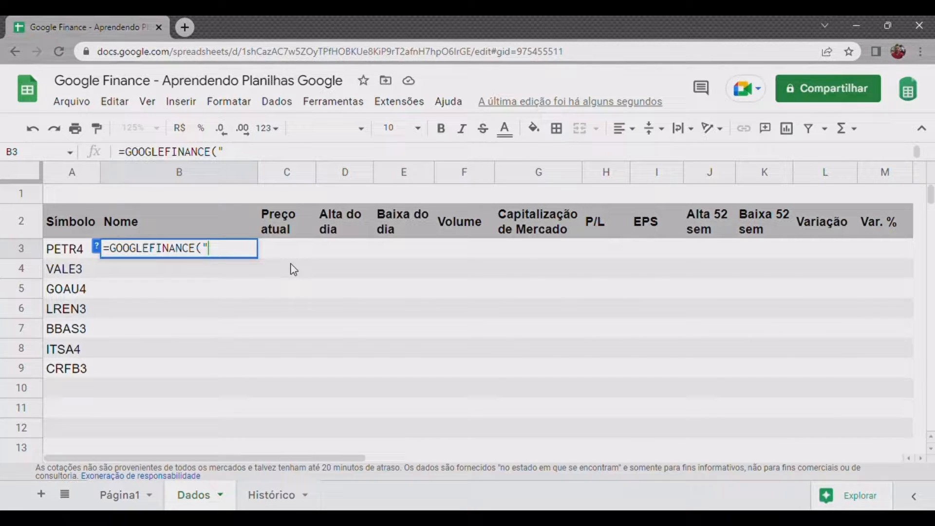
pyautogui.write('BVMF:PETR')
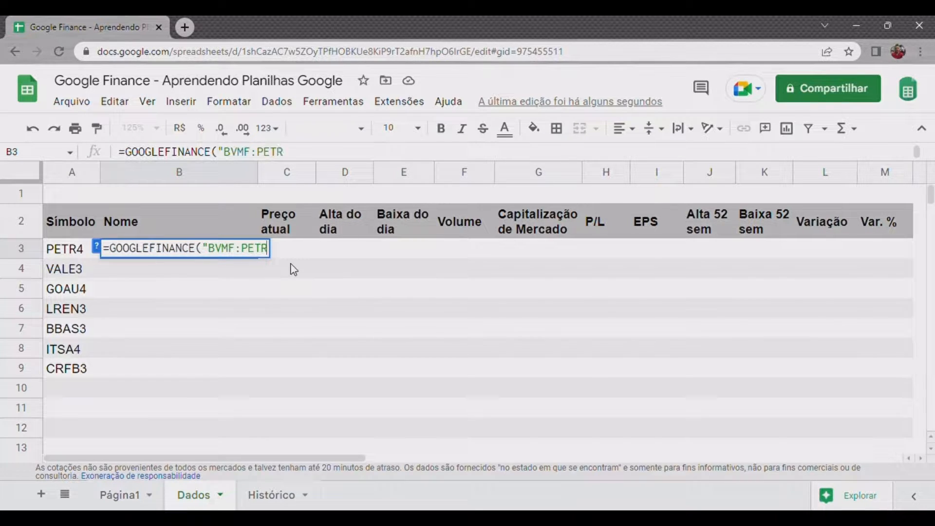
pyautogui.write('4")')
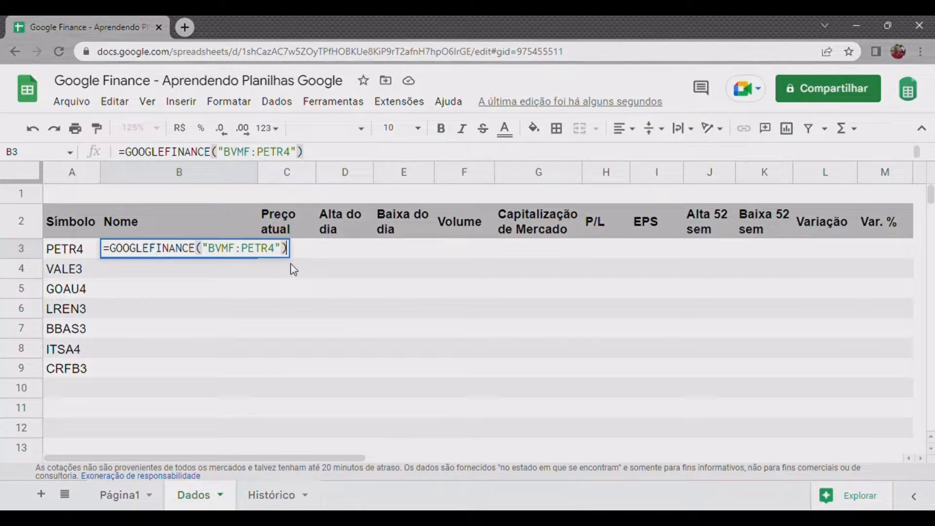
pyautogui.press('Return')
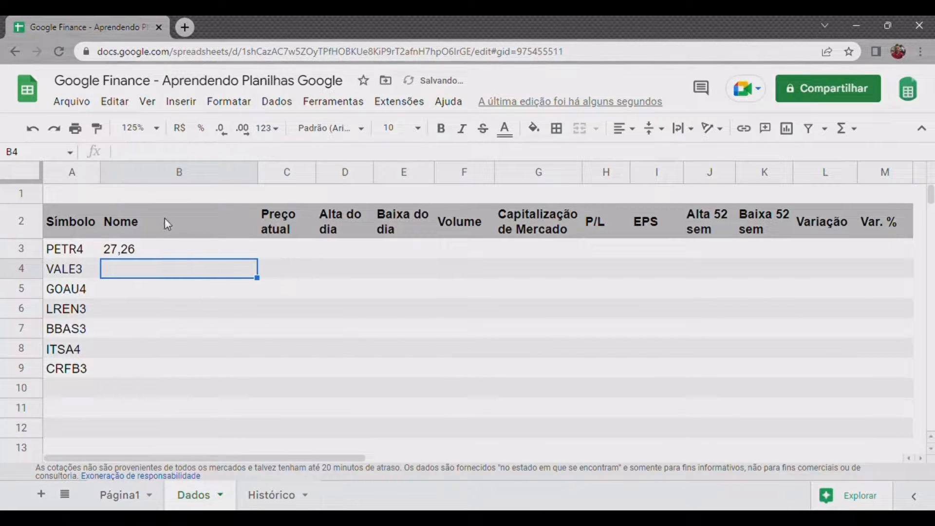
# - Remove the BVMF: exchange prefix from the B3 formula so it reads =GOOGLEFINANCE("PETR4")
pyautogui.click(156, 251)
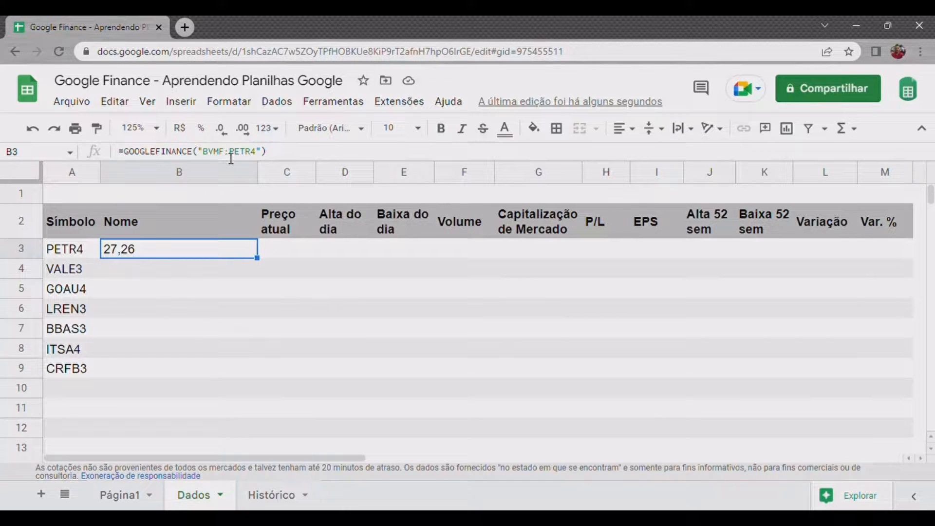
pyautogui.moveTo(231, 159); pyautogui.dragTo(208, 161)
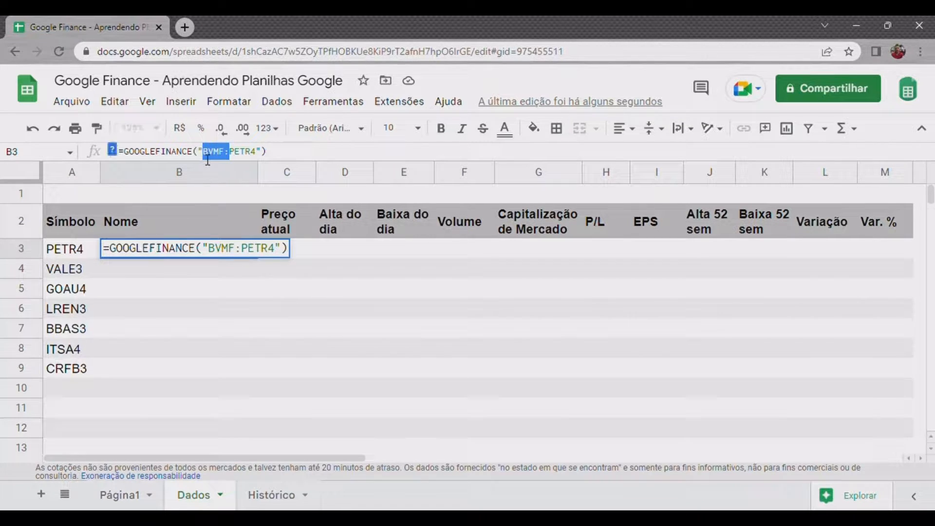
pyautogui.press('BackSpace')
pyautogui.press('Return')
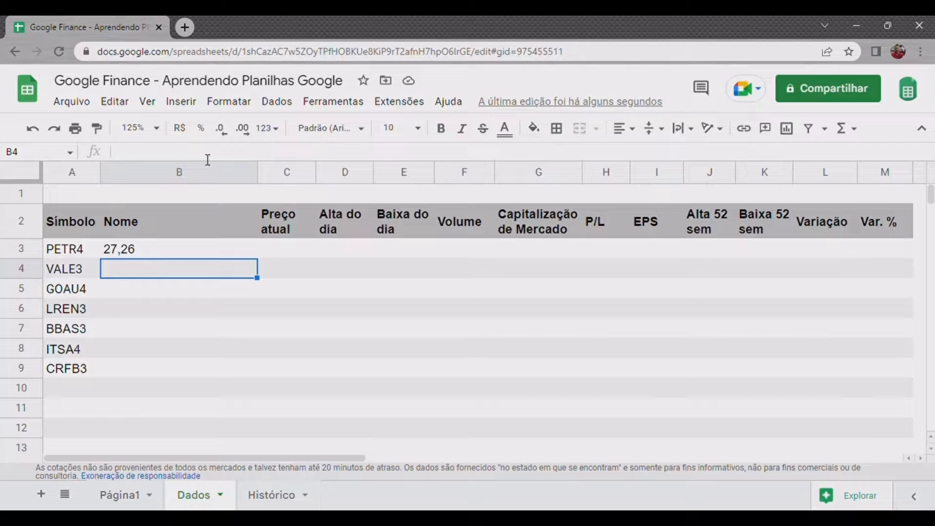
# - Add "price" as the attribute argument of the B3 formula, making it =GOOGLEFINANCE("PETR4";"price")
pyautogui.click(174, 250)
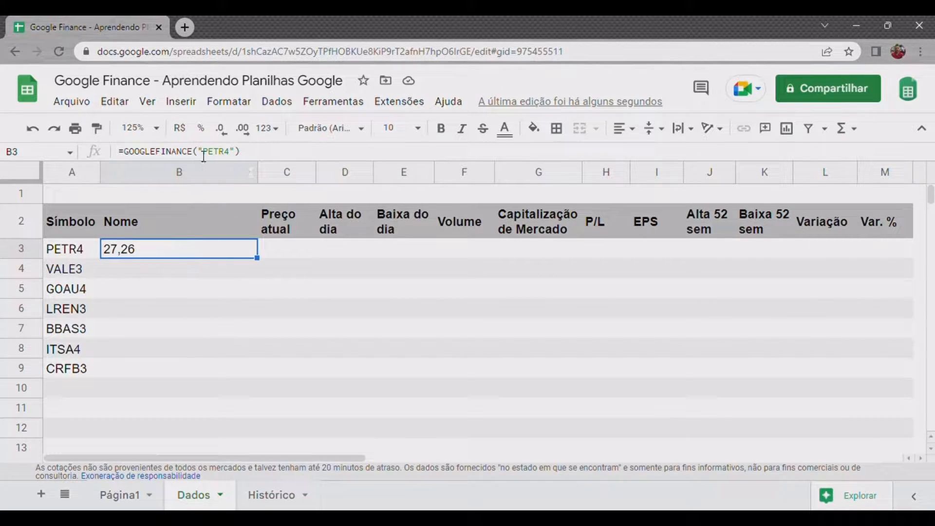
pyautogui.click(240, 155)
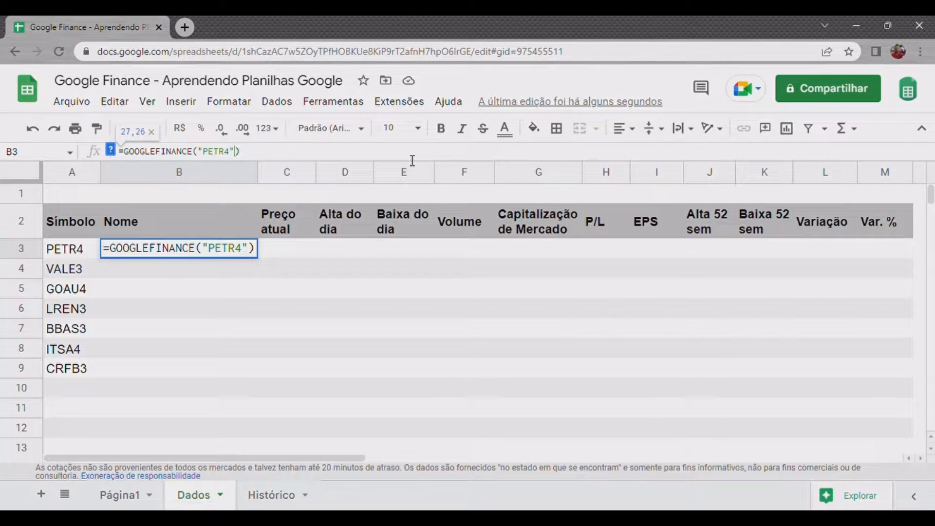
pyautogui.write(';')
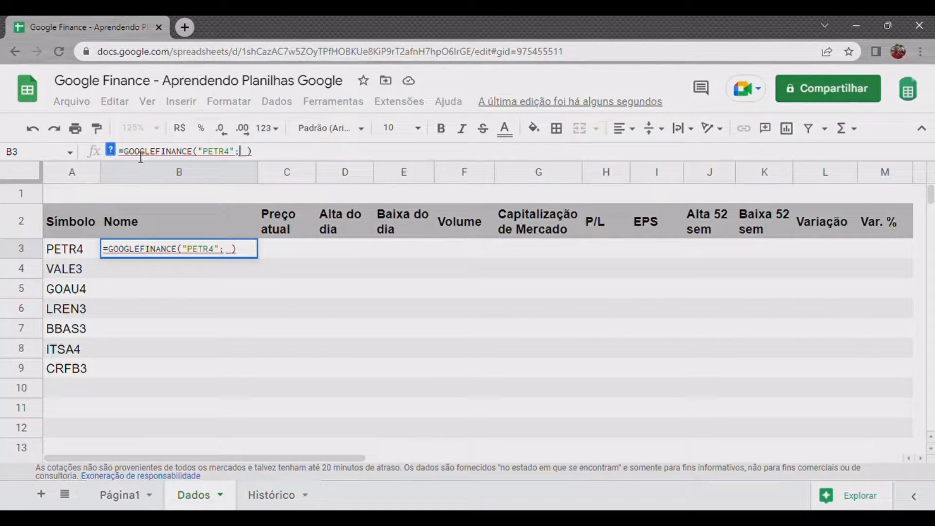
pyautogui.click(111, 151)
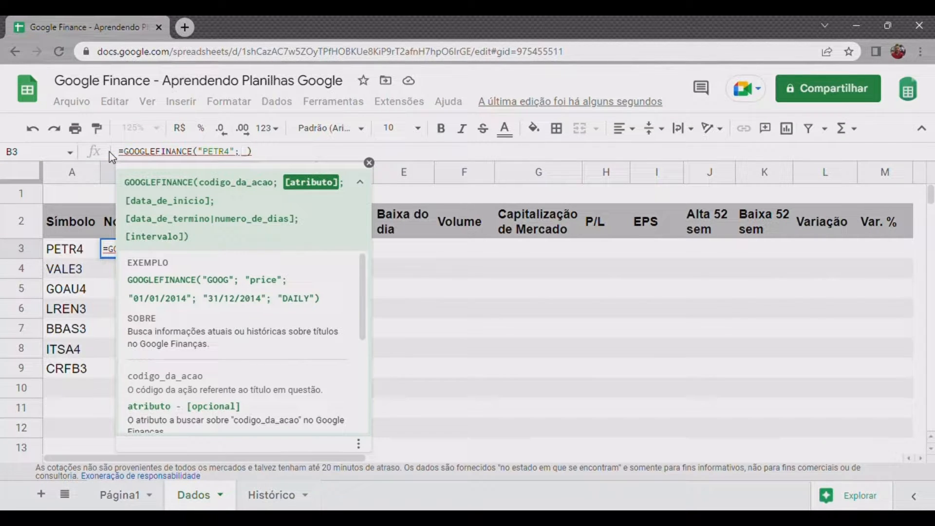
pyautogui.click(369, 163)
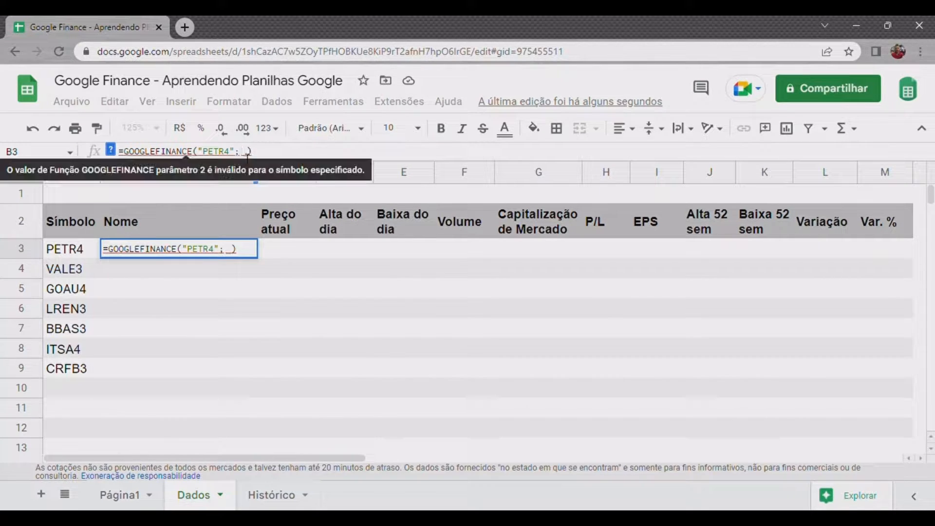
pyautogui.press('BackSpace')
pyautogui.write('"')
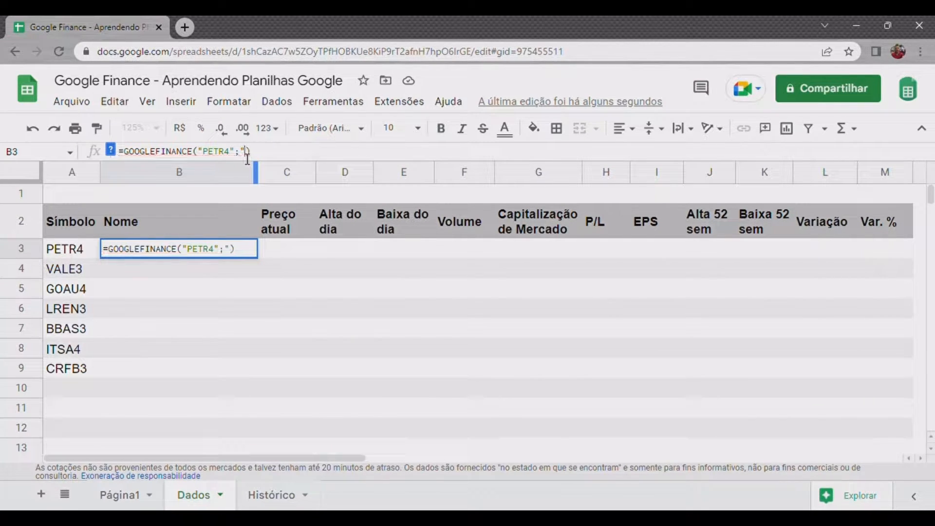
pyautogui.write('prie')
pyautogui.write('e"')
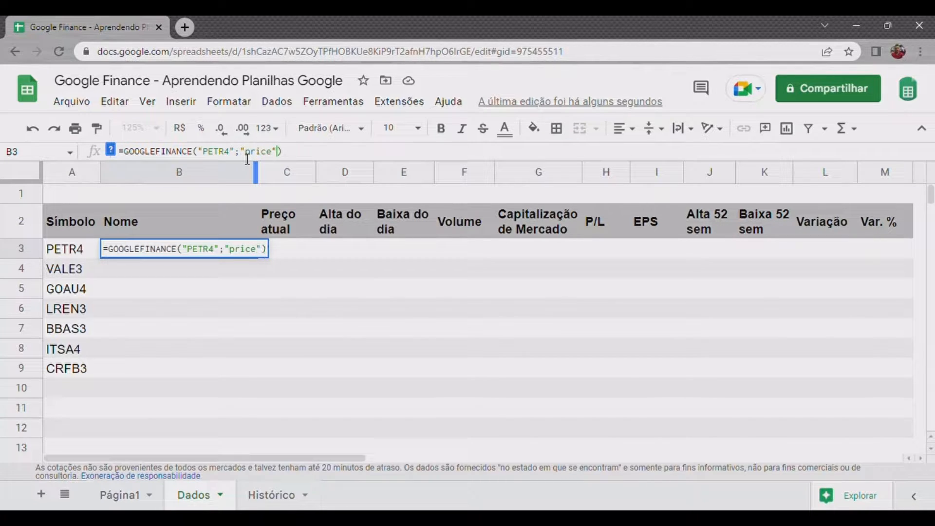
pyautogui.press('Return')
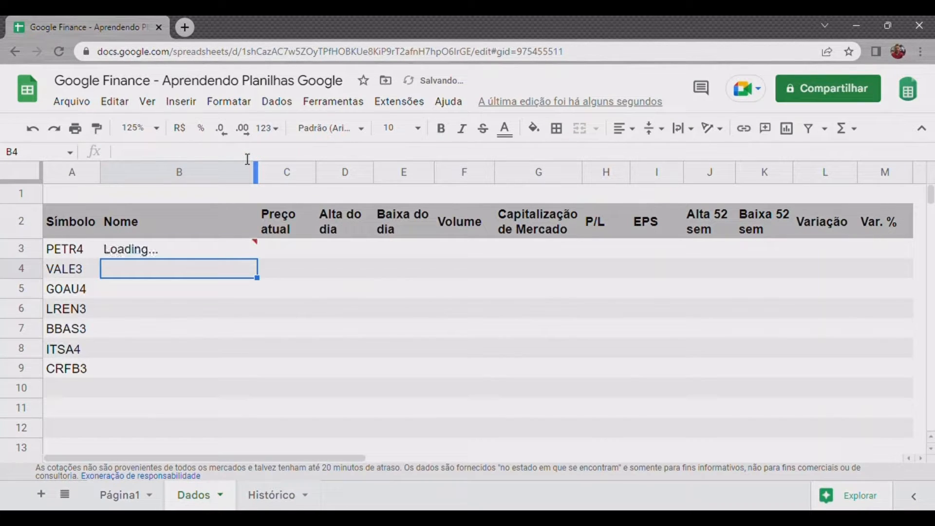
# - Replace the attribute in the B3 formula with "name" so it reads =GOOGLEFINANCE("PETR4";"name")
pyautogui.click(202, 251)
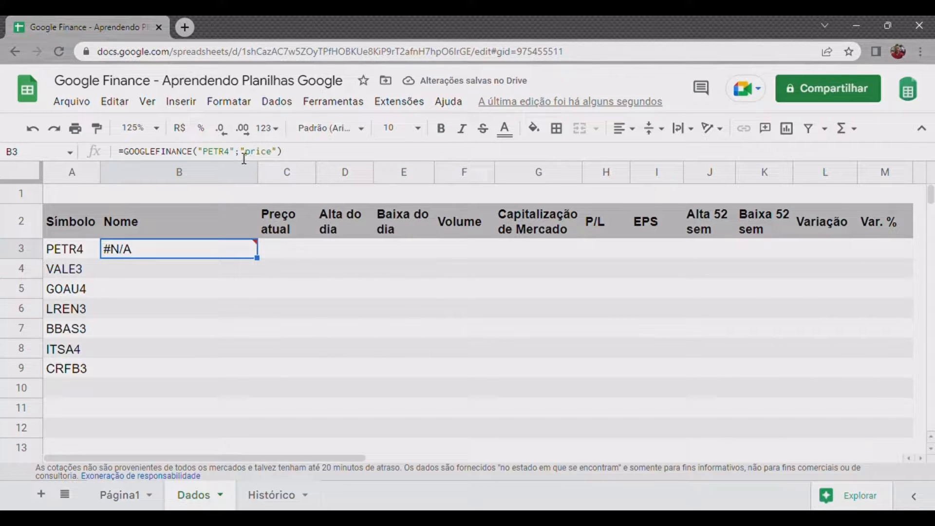
pyautogui.moveTo(242, 153); pyautogui.dragTo(282, 154)
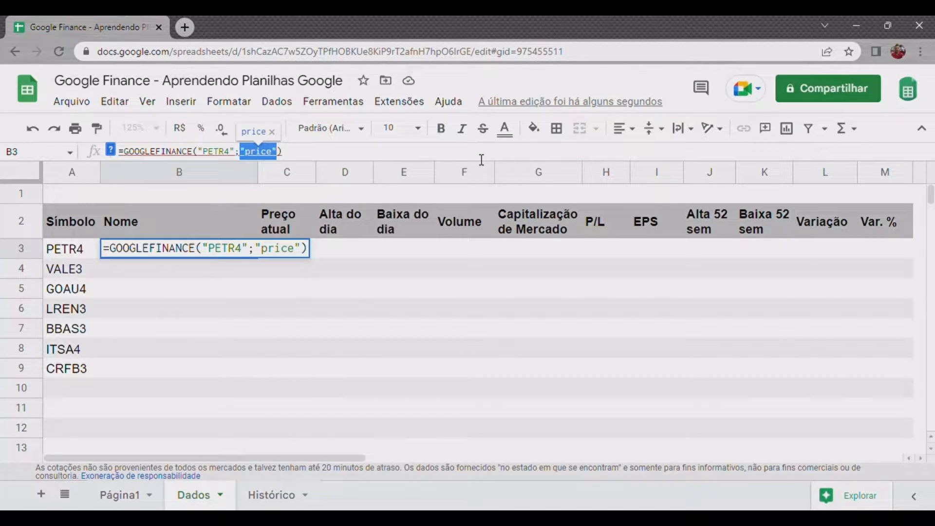
pyautogui.write('"nome')
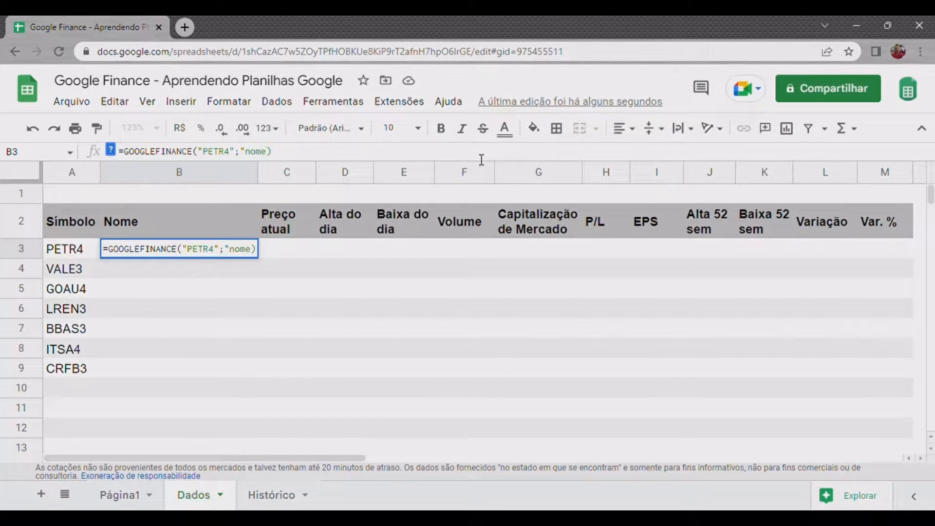
pyautogui.press('BackSpace')
pyautogui.press('BackSpace')
pyautogui.press('BackSpace')
pyautogui.write('ame"')
pyautogui.press('Return')
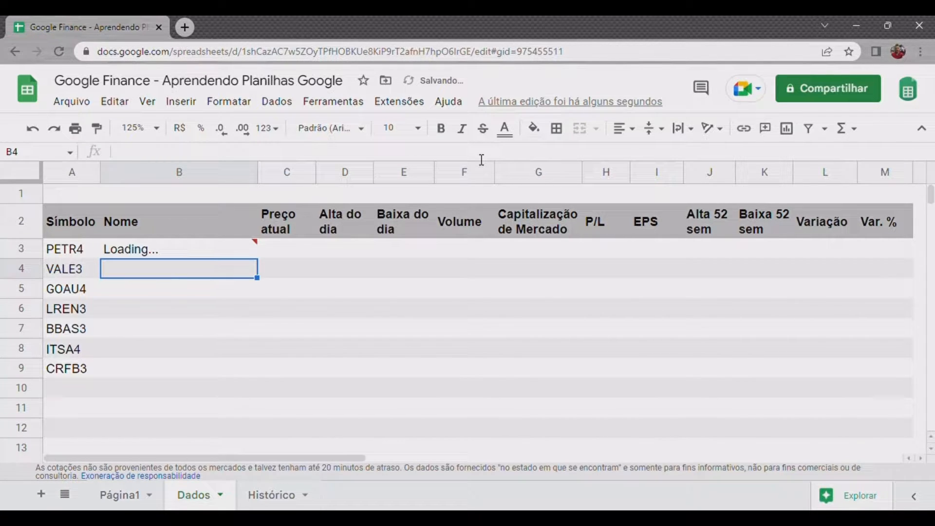
# - Replace the literal "PETR4" ticker in the B3 formula with a reference to cell A3
pyautogui.click(184, 263)
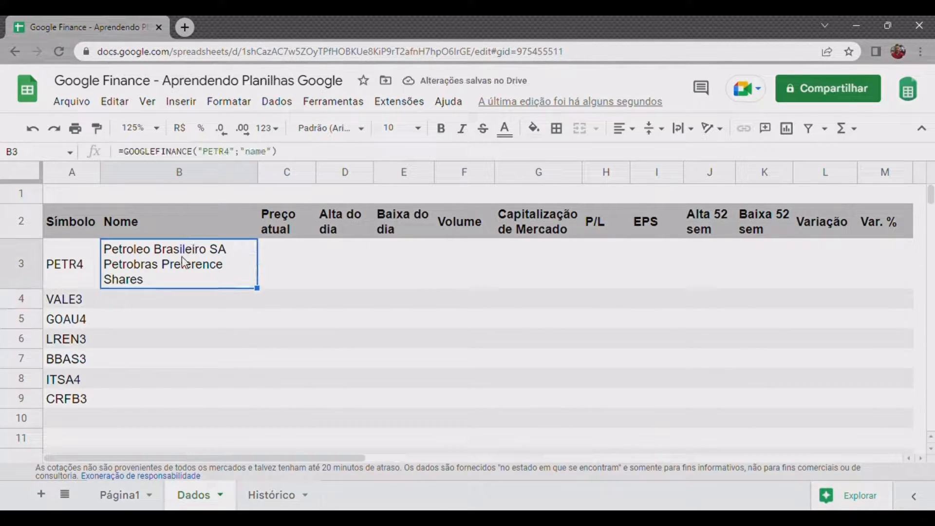
pyautogui.moveTo(200, 151); pyautogui.dragTo(241, 156)
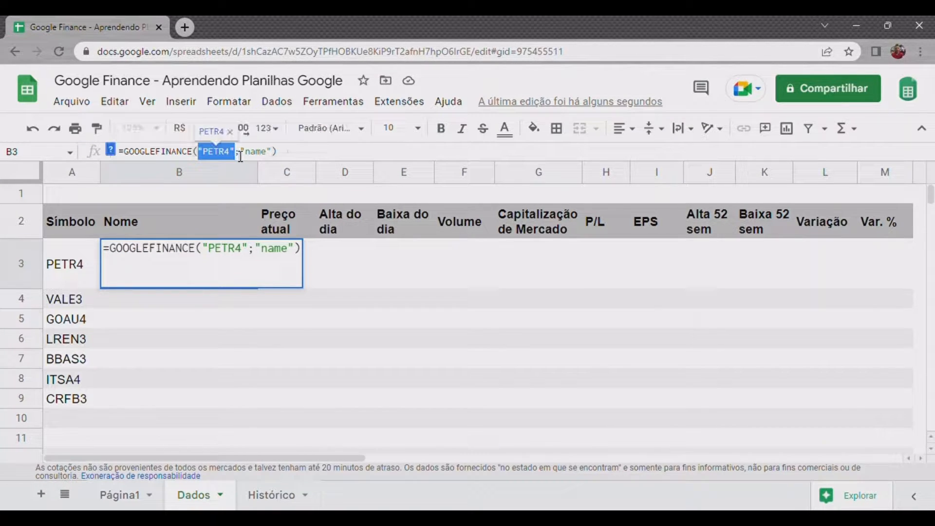
pyautogui.click(65, 265)
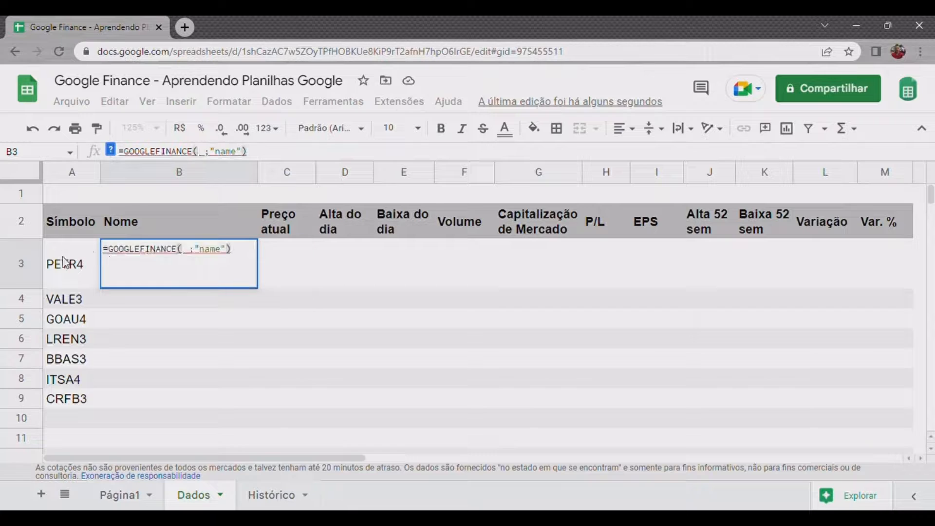
pyautogui.press('Return')
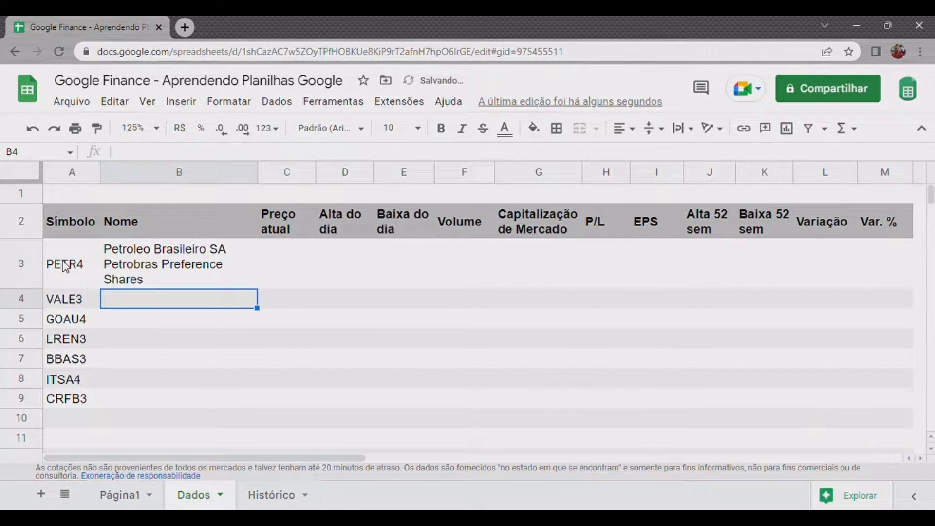
pyautogui.click(145, 272)
# - Enter the current-price formula =GOOGLEFINANCE(A3;"price") in cell C3 for PETR4
pyautogui.click(284, 256)
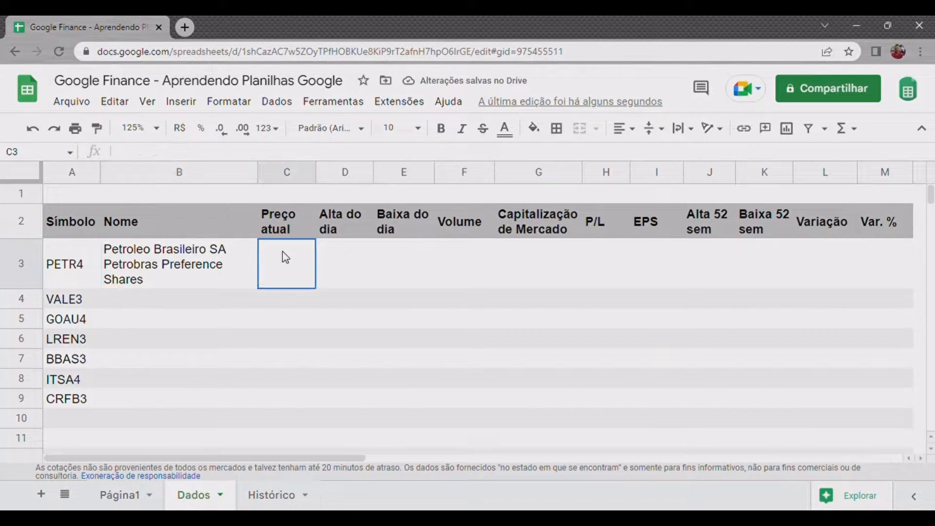
pyautogui.write('=goog')
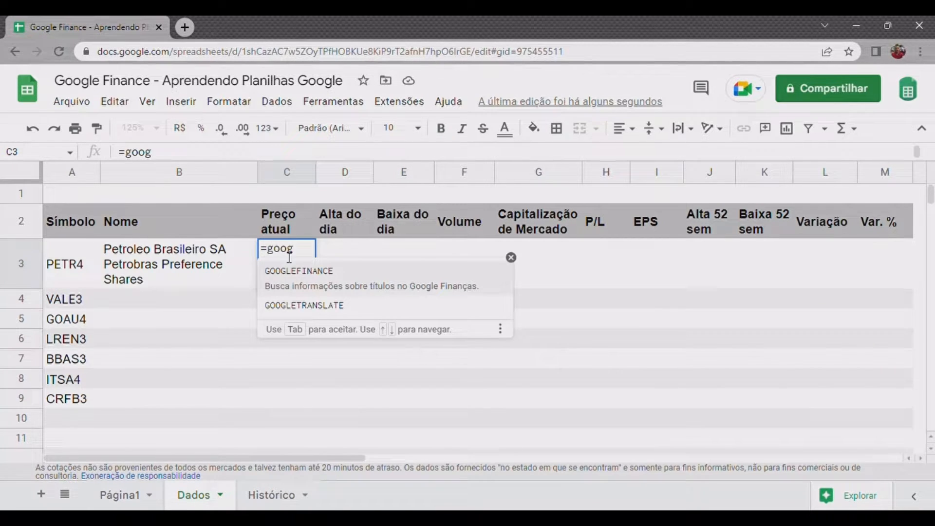
pyautogui.press('Tab')
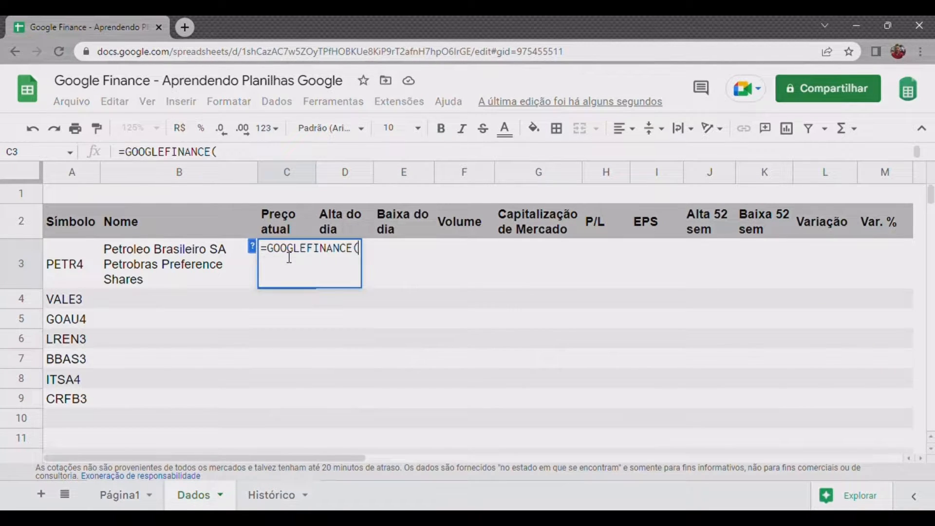
pyautogui.write('A3')
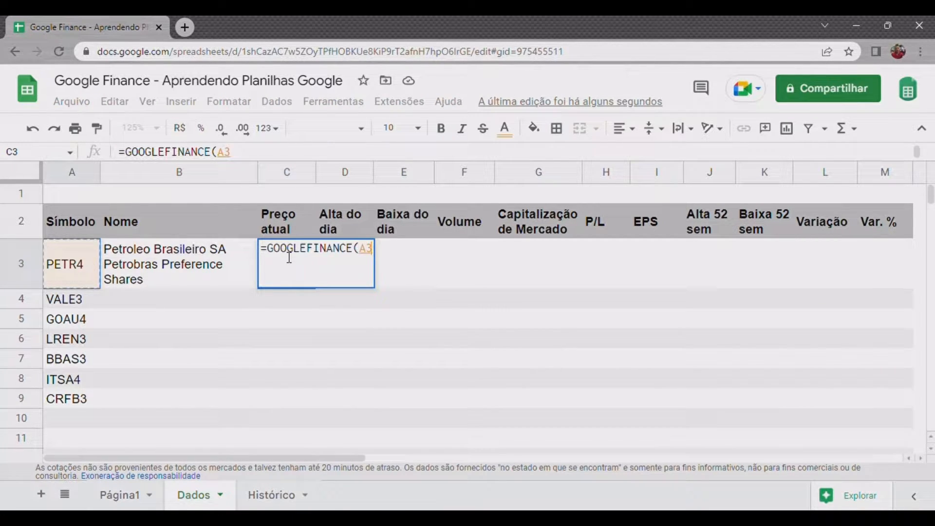
pyautogui.write(';"')
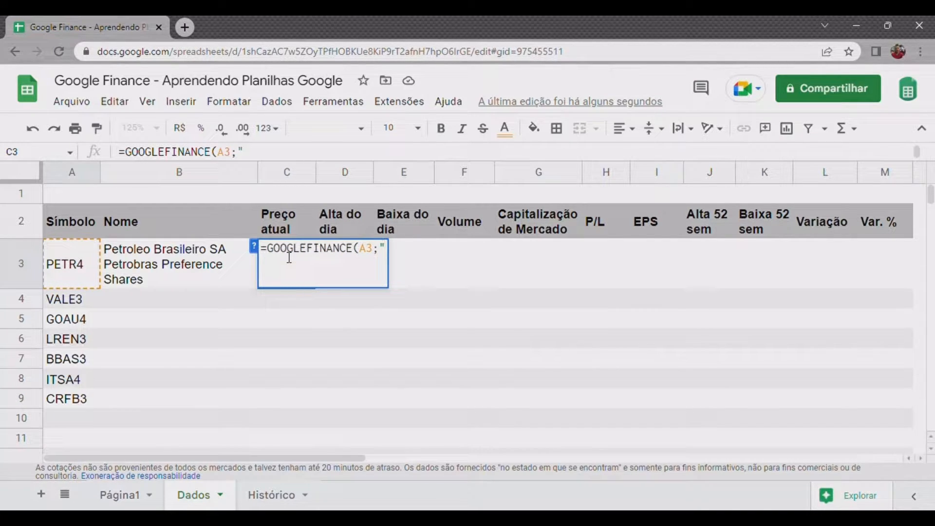
pyautogui.write('price"')
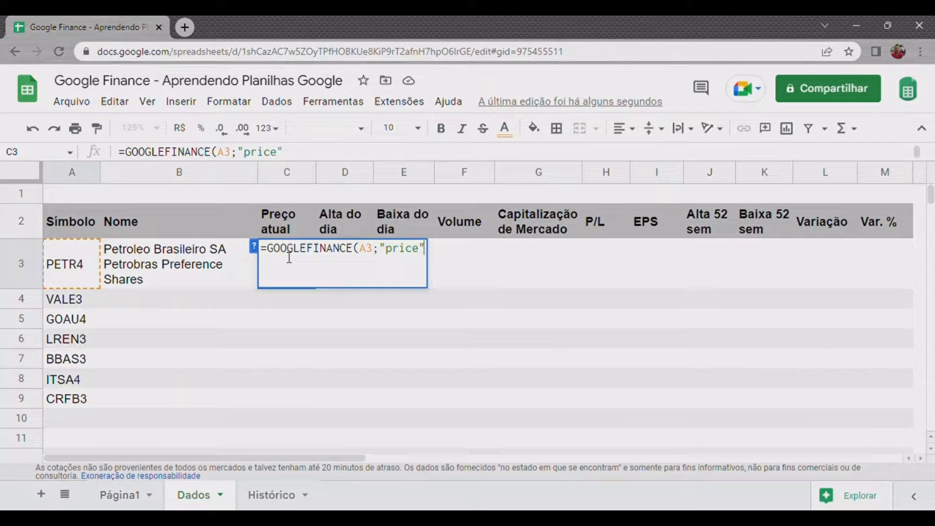
pyautogui.write(')')
pyautogui.press('Return')
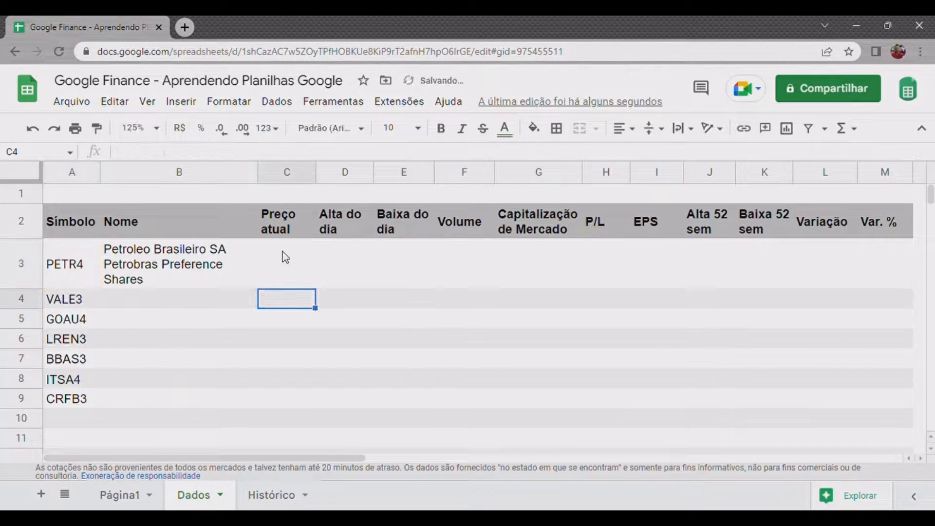
pyautogui.click(285, 258)
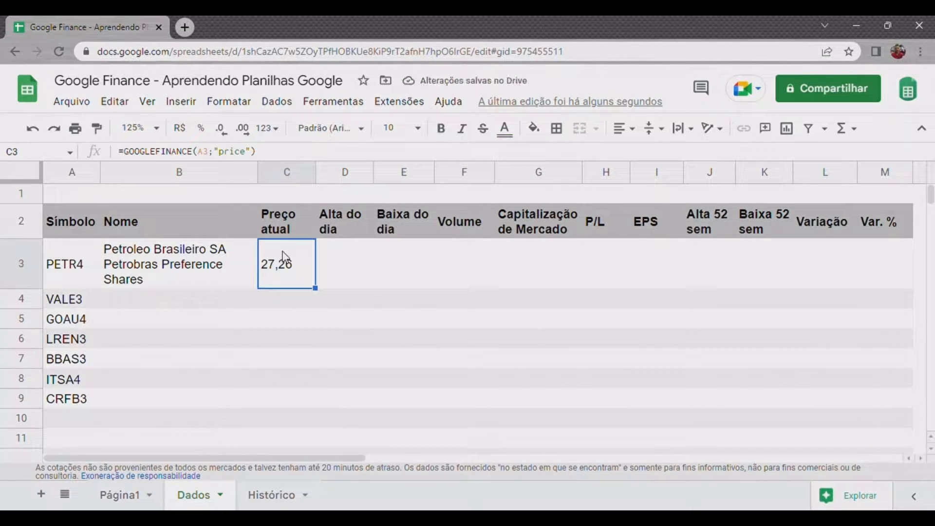
# - Enter the day's-high formula =GOOGLEFINANCE(A3;"high") in cell D3, under Alta do dia
pyautogui.press('Right')
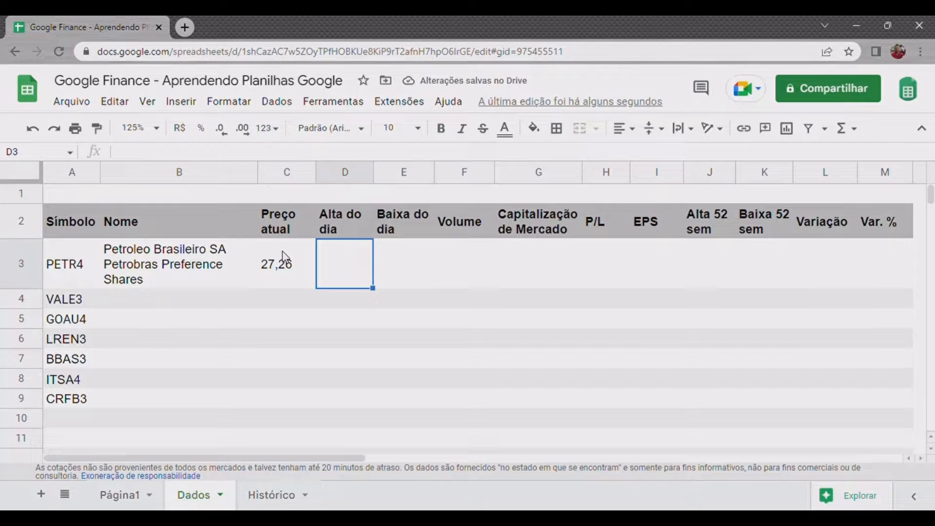
pyautogui.press('Left')
pyautogui.press('Right')
pyautogui.write('=goog')
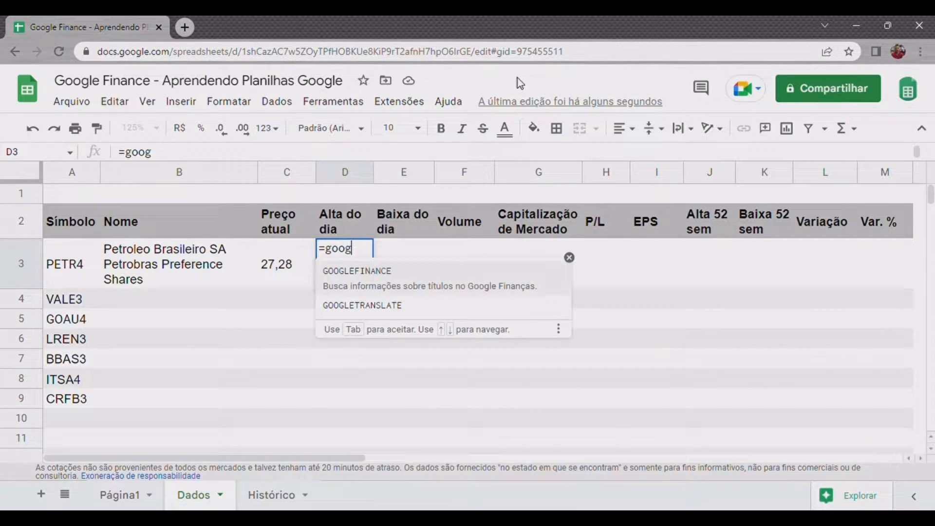
pyautogui.press('Tab')
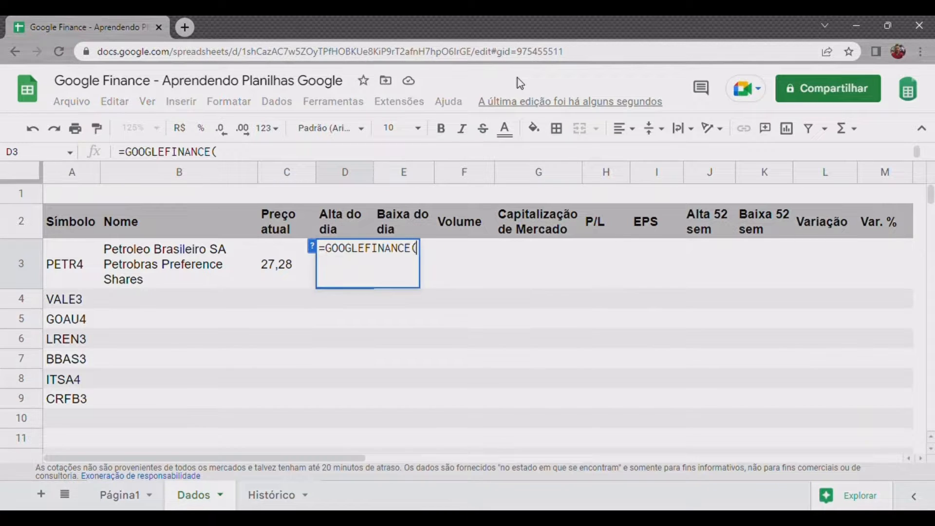
pyautogui.press('Left')
pyautogui.press('Left')
pyautogui.press('Left')
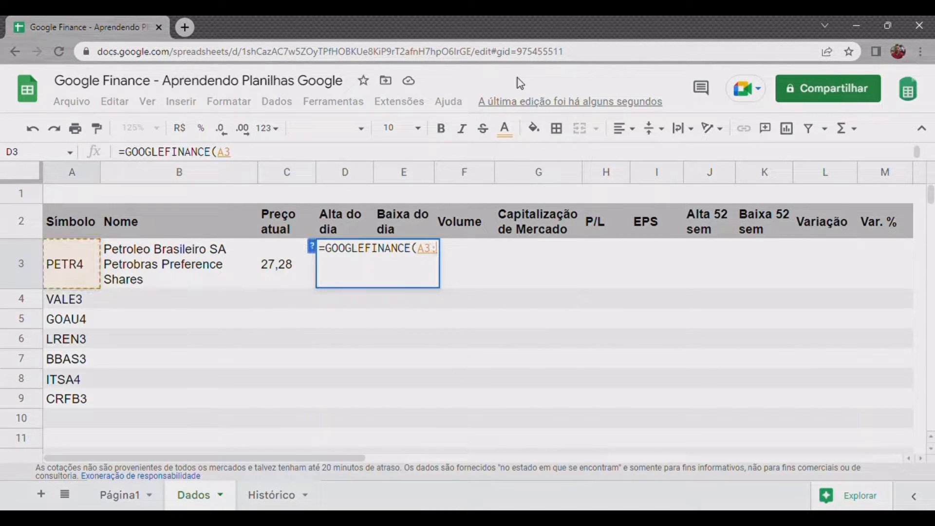
pyautogui.write(';"high"')
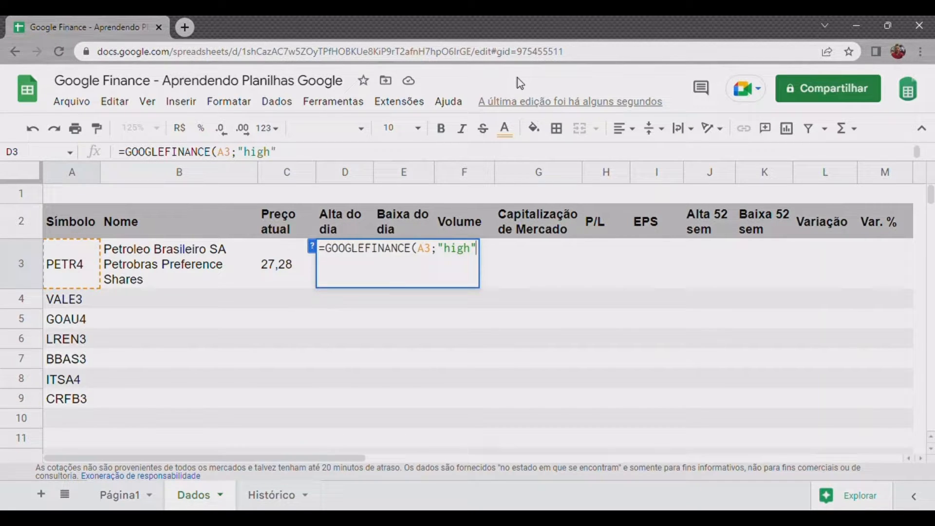
pyautogui.write(')')
pyautogui.press('Return')
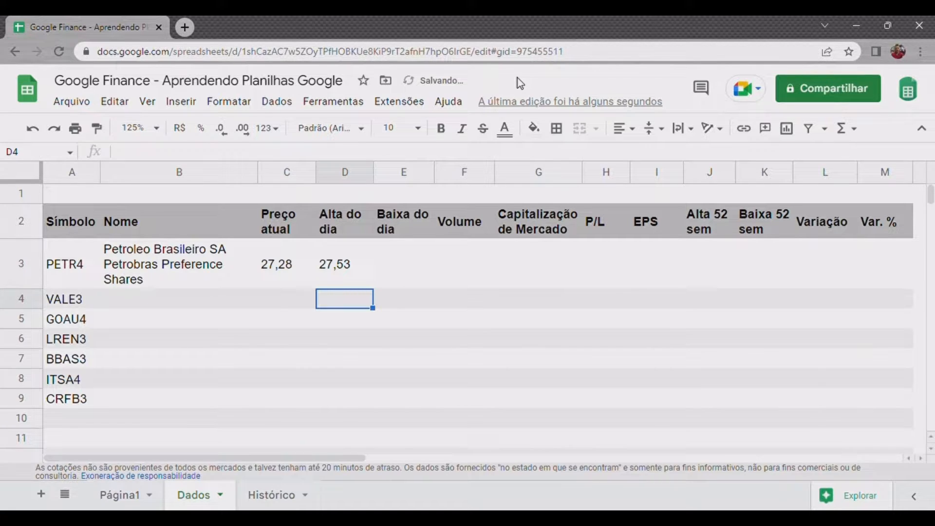
pyautogui.press('Up')
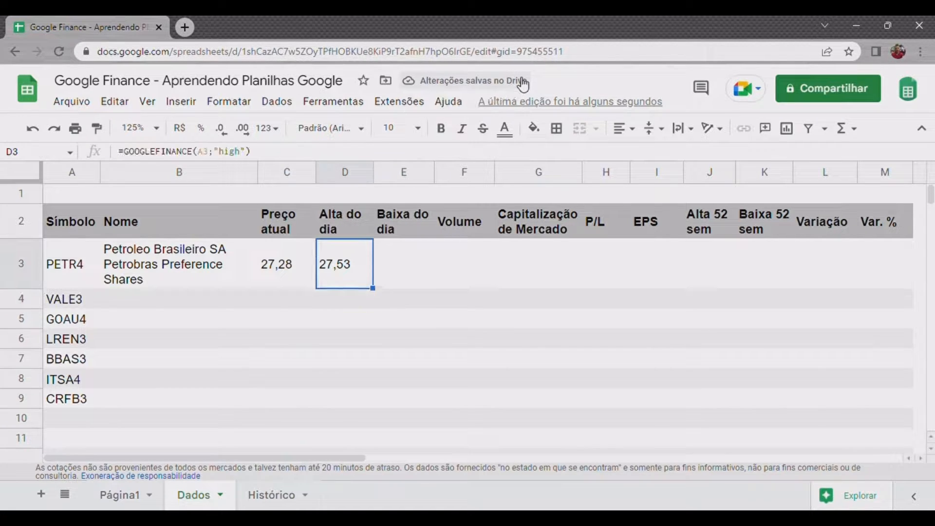
# - Enter the day's-low formula =GOOGLEFINANCE(A3;"low") in cell E3, under Baixa do dia
pyautogui.press('Right')
pyautogui.write('=')
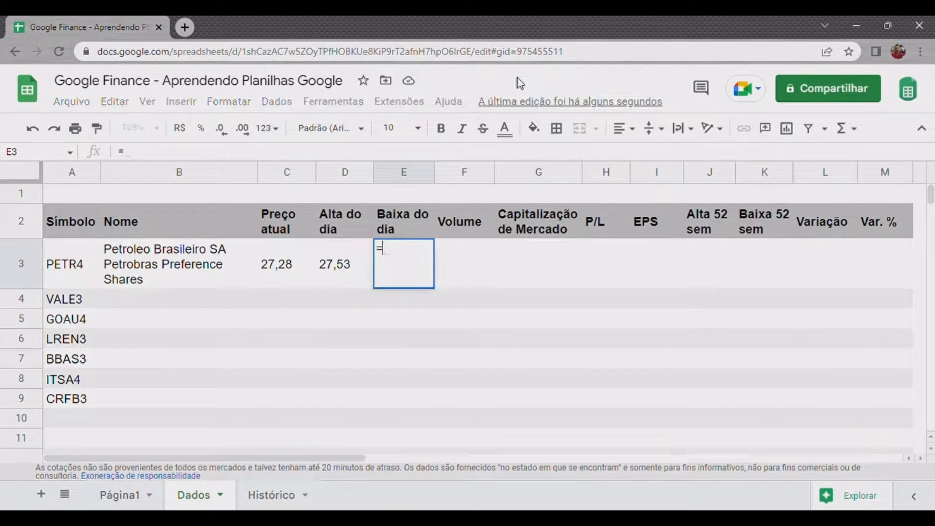
pyautogui.write('goog')
pyautogui.press('Tab')
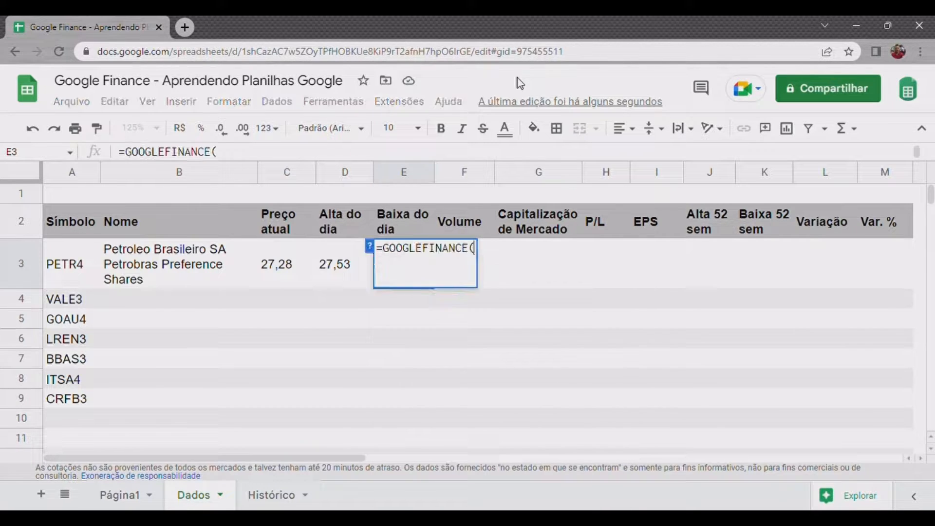
pyautogui.press('Left')
pyautogui.press('Left')
pyautogui.press('Left')
pyautogui.press('Left')
pyautogui.write(';')
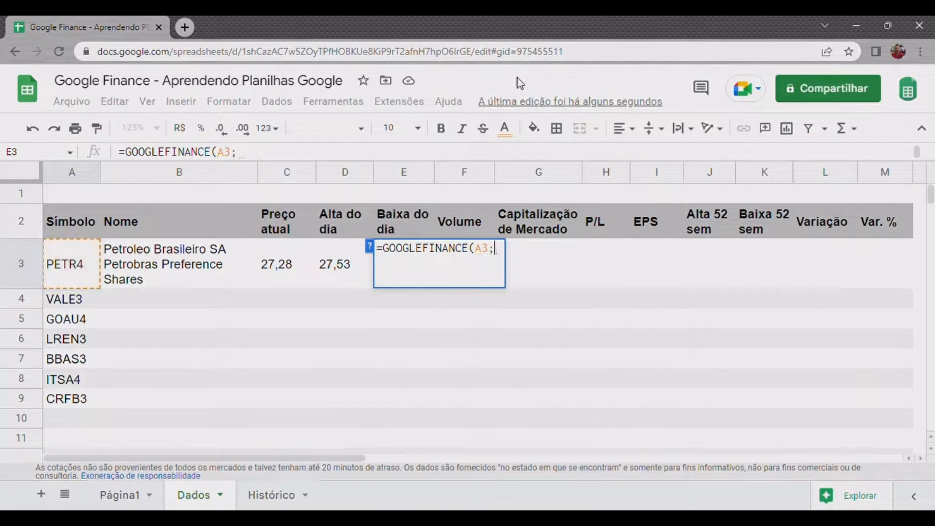
pyautogui.write('"low')
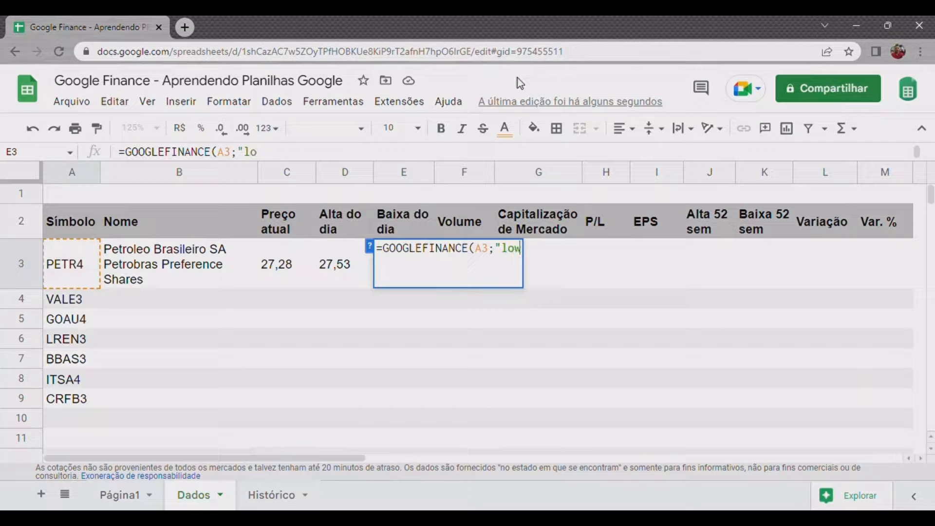
pyautogui.write(')')
pyautogui.press('Return')
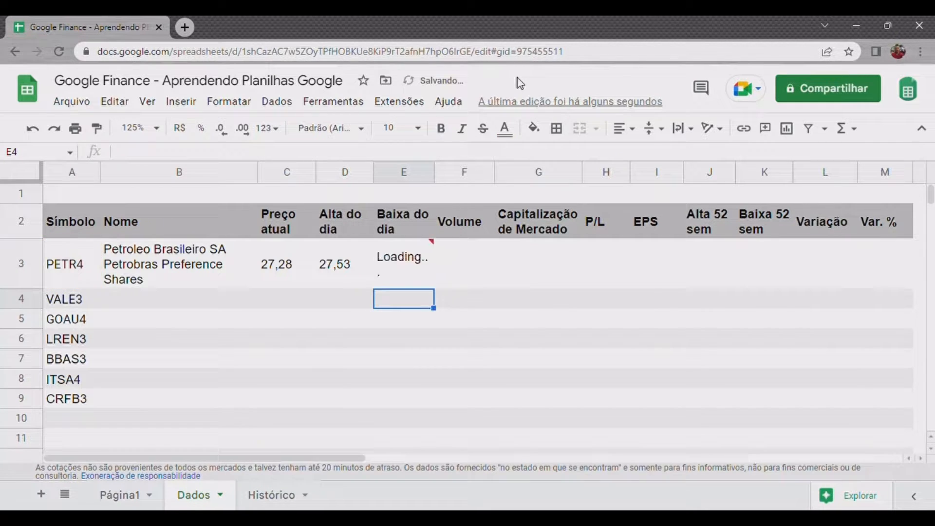
# - Enter the trading-volume formula =GOOGLEFINANCE(A3;"volume") in cell F3, under Volume
pyautogui.press('Up')
pyautogui.press('Right')
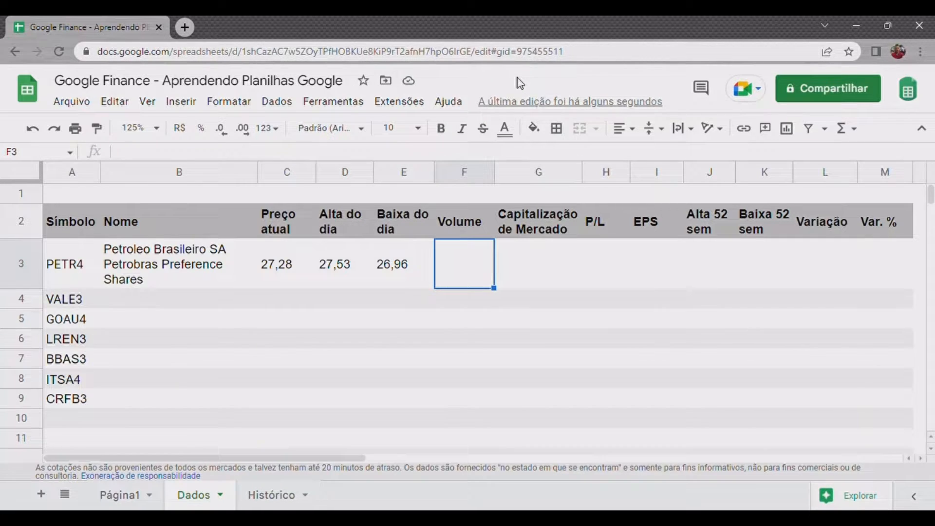
pyautogui.write('=')
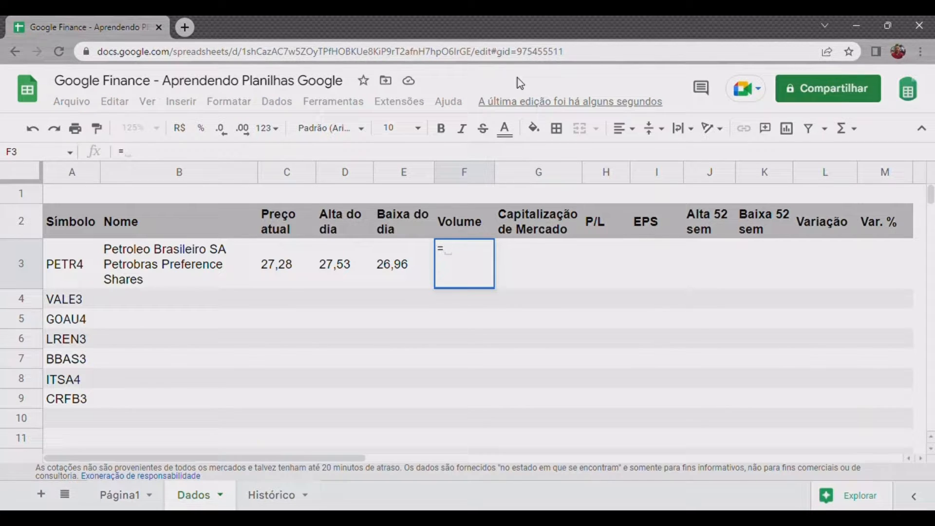
pyautogui.write('goo')
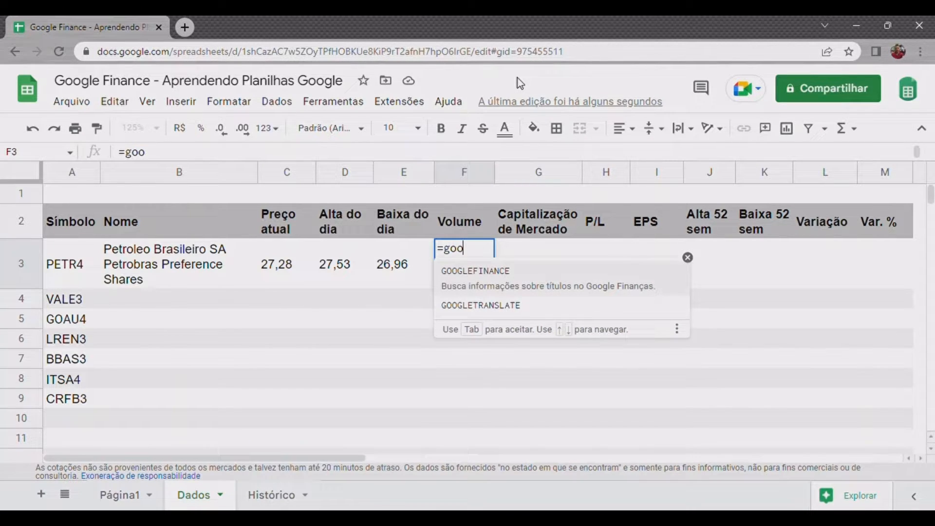
pyautogui.press('Tab')
pyautogui.press('Left')
pyautogui.press('Left')
pyautogui.press('Left')
pyautogui.press('Left')
pyautogui.press('Left')
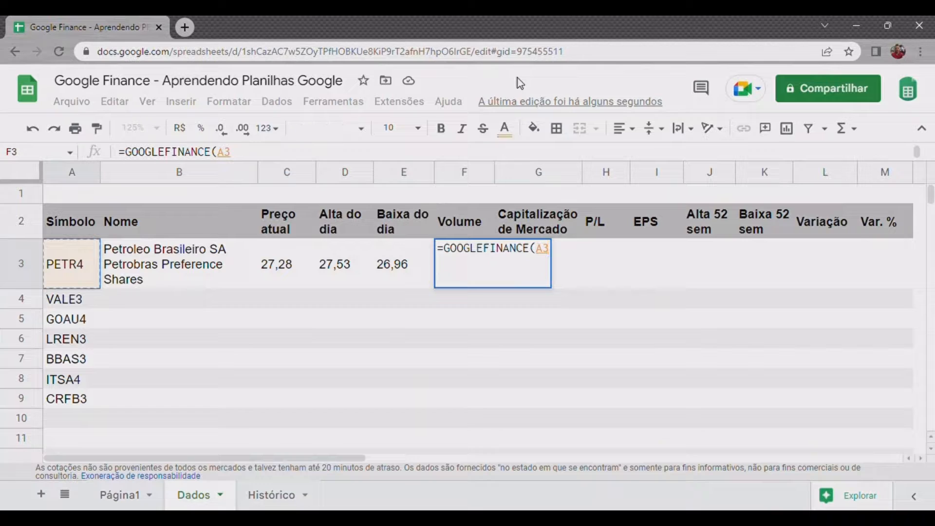
pyautogui.write(';"v')
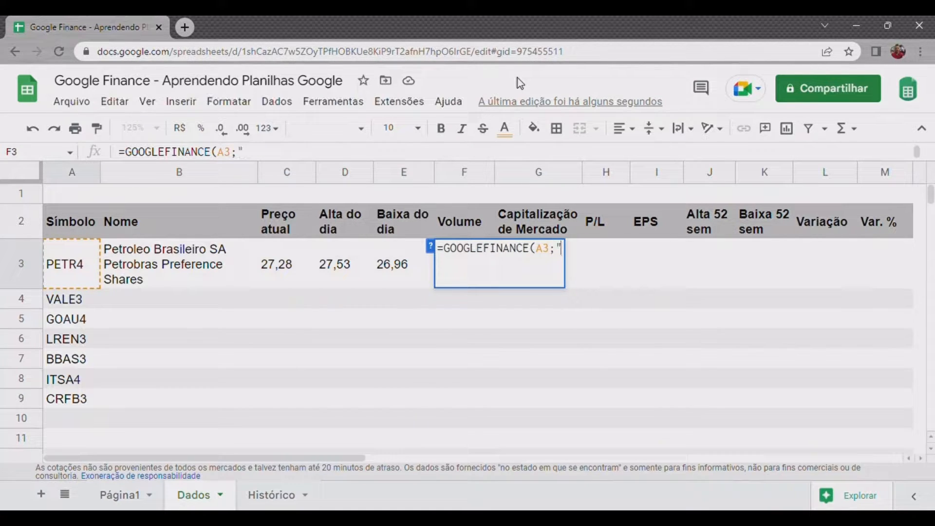
pyautogui.write('olume"')
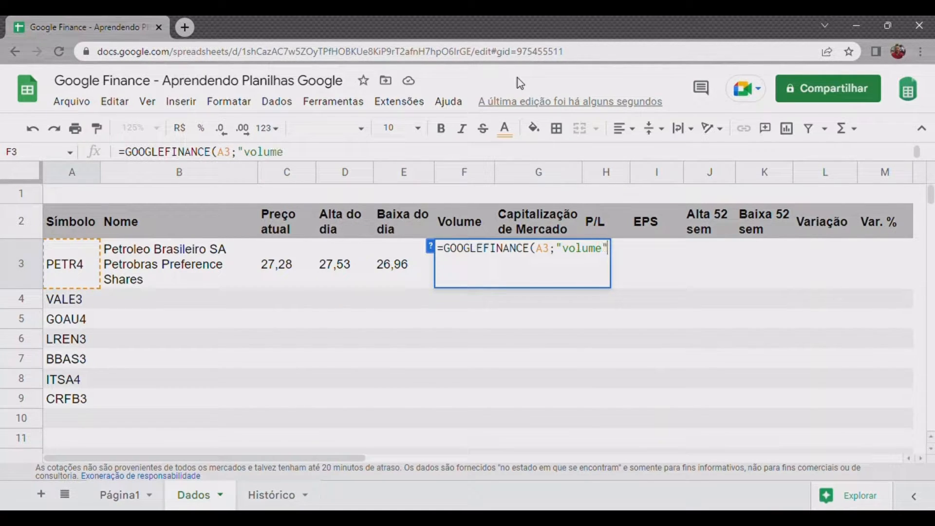
pyautogui.write(')')
pyautogui.press('Return')
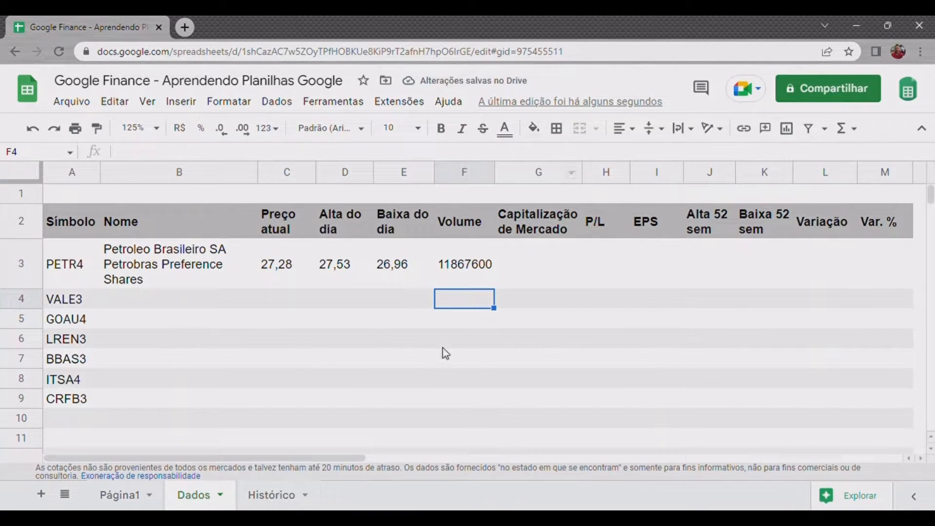
# - Enter the market-capitalization formula =GOOGLEFINANCE(A3;"marketcap") in cell G3, under Capitalização de Mercado
pyautogui.click(524, 268)
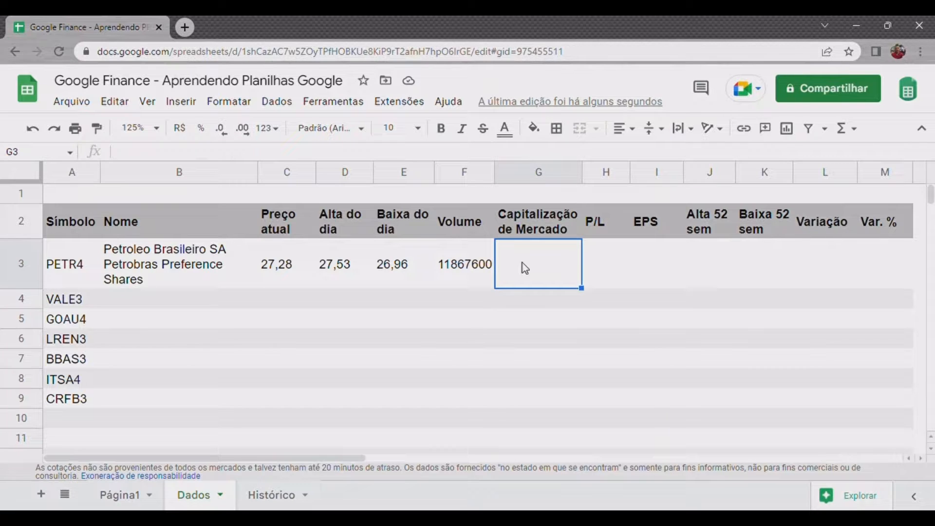
pyautogui.write('=')
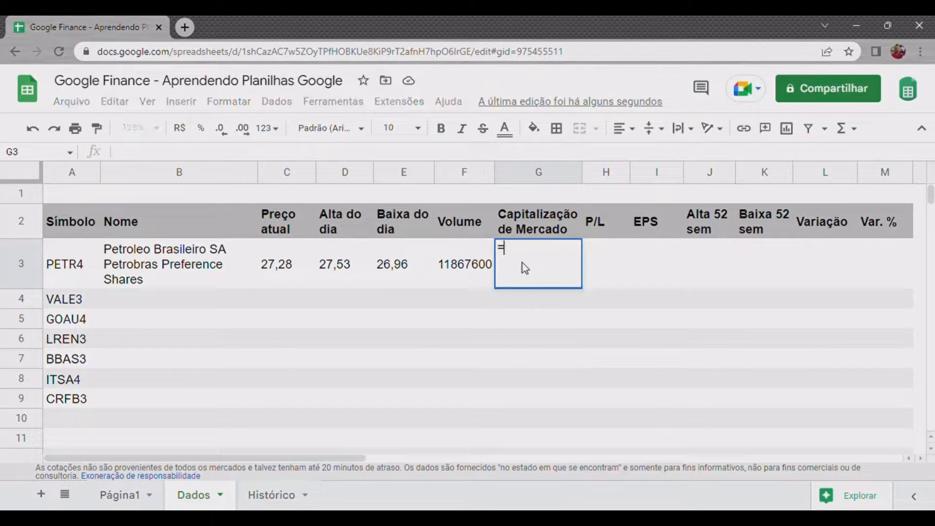
pyautogui.write('goo')
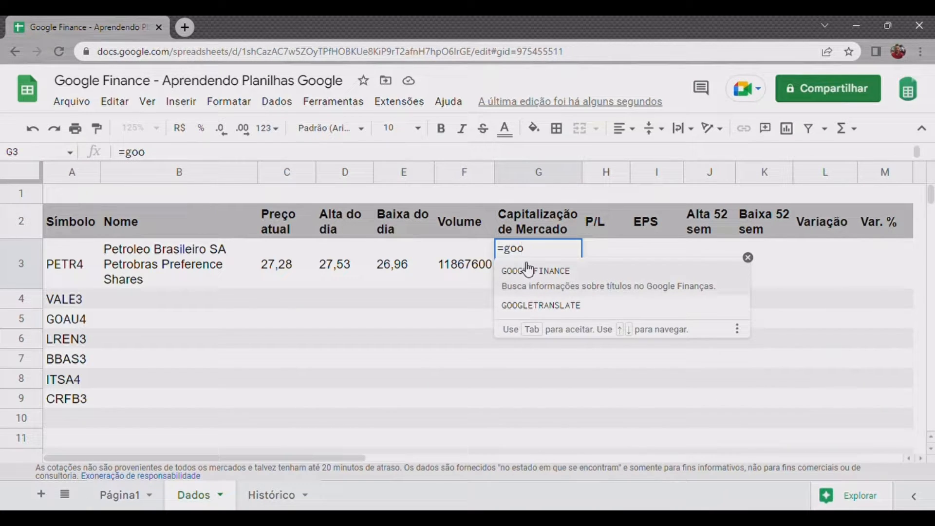
pyautogui.click(527, 268)
pyautogui.press('Left')
pyautogui.press('Left')
pyautogui.press('Left')
pyautogui.press('Left')
pyautogui.press('Left')
pyautogui.press('Left')
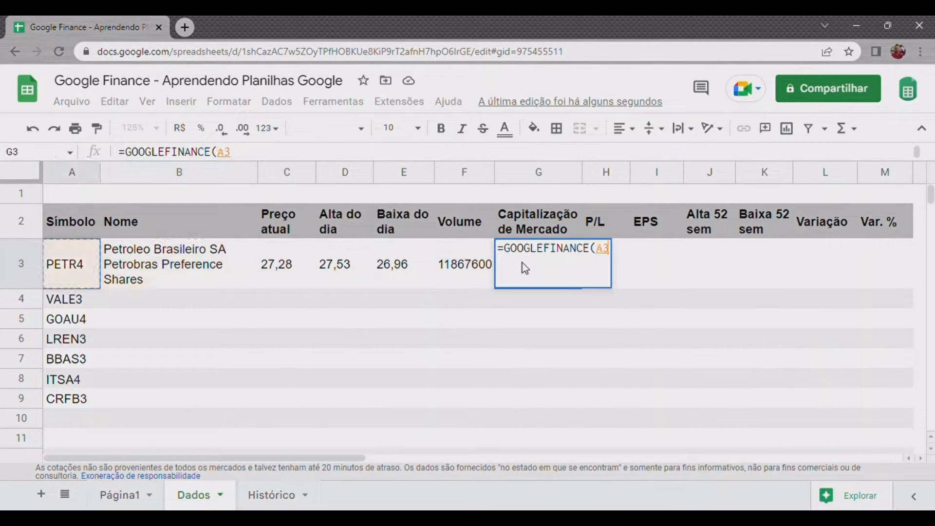
pyautogui.write(';"ma')
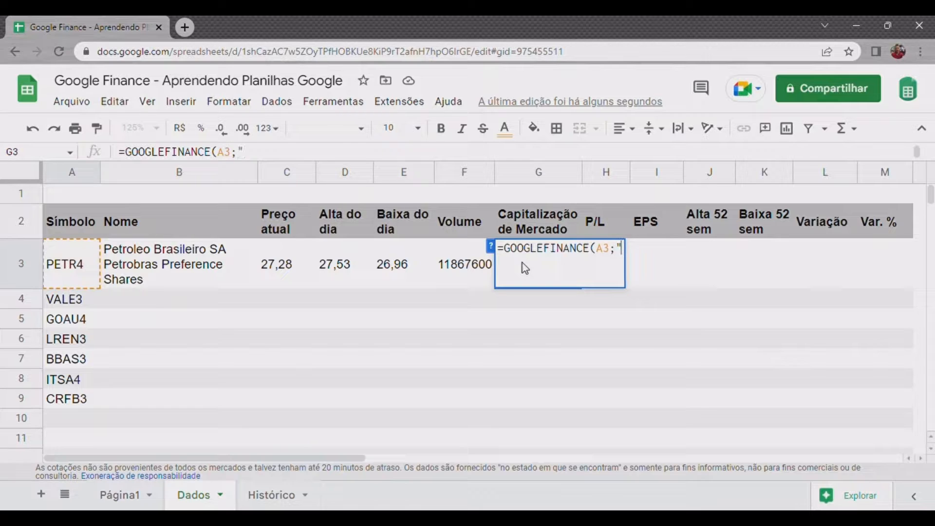
pyautogui.write('r')
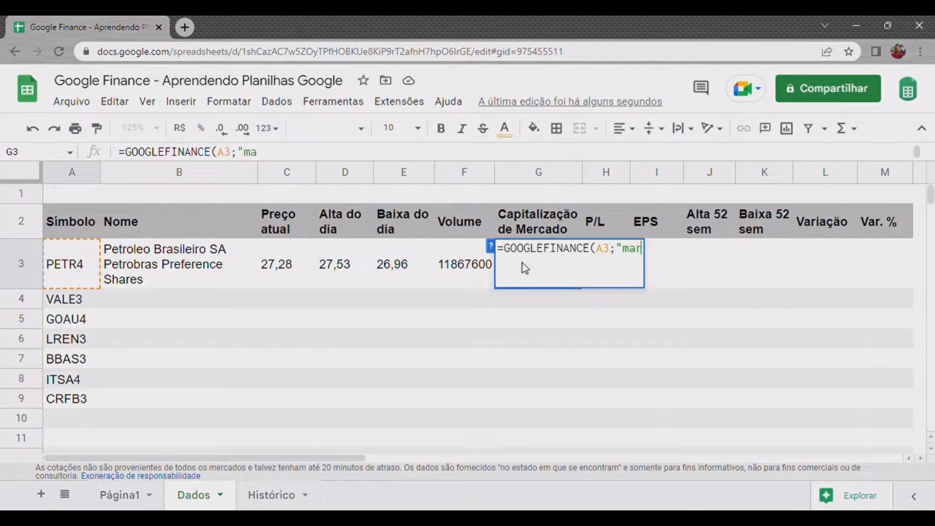
pyautogui.write('ketcap")')
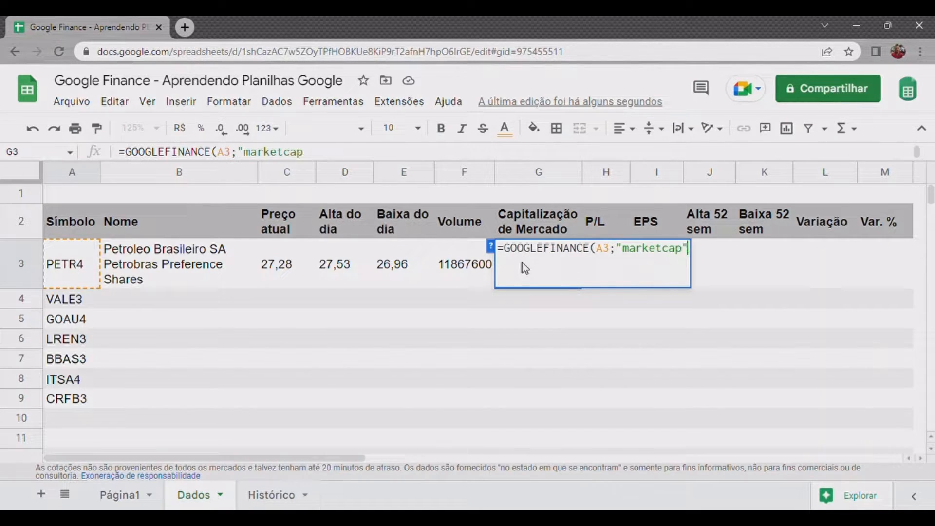
pyautogui.press('Return')
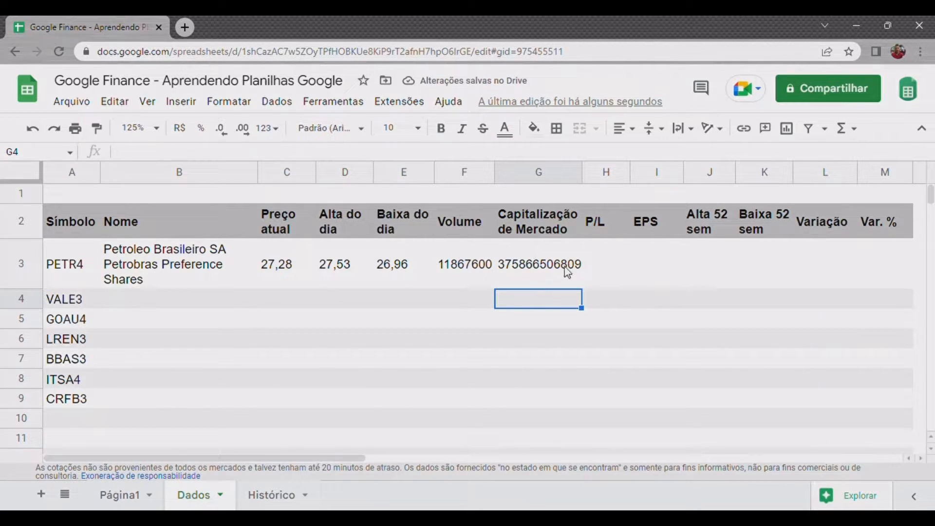
# - Enter the price-to-earnings formula =GOOGLEFINANCE(A3;"pe") in cell H3, under P/L
pyautogui.click(598, 266)
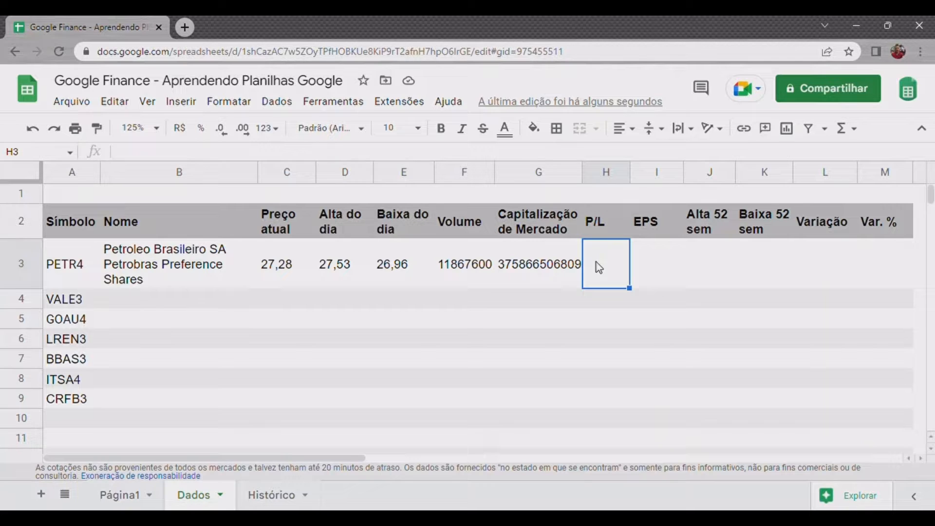
pyautogui.write('=goo')
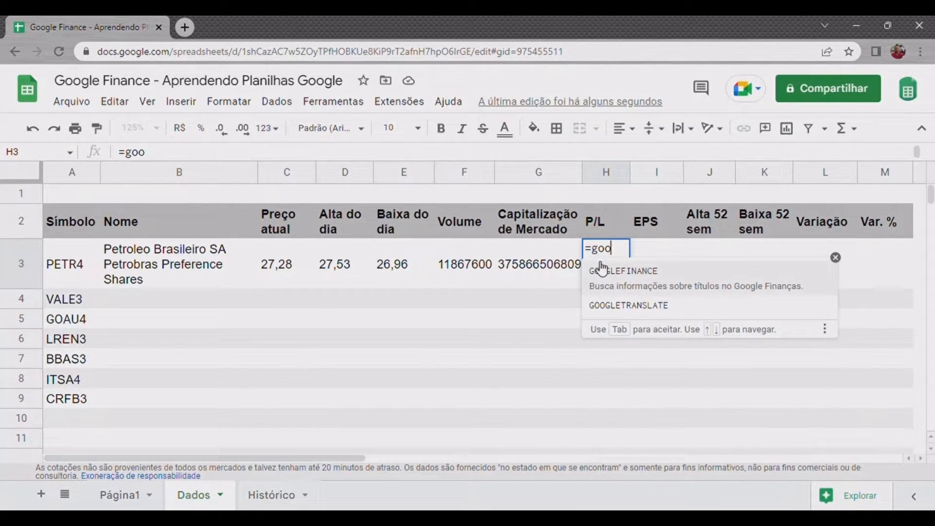
pyautogui.click(601, 269)
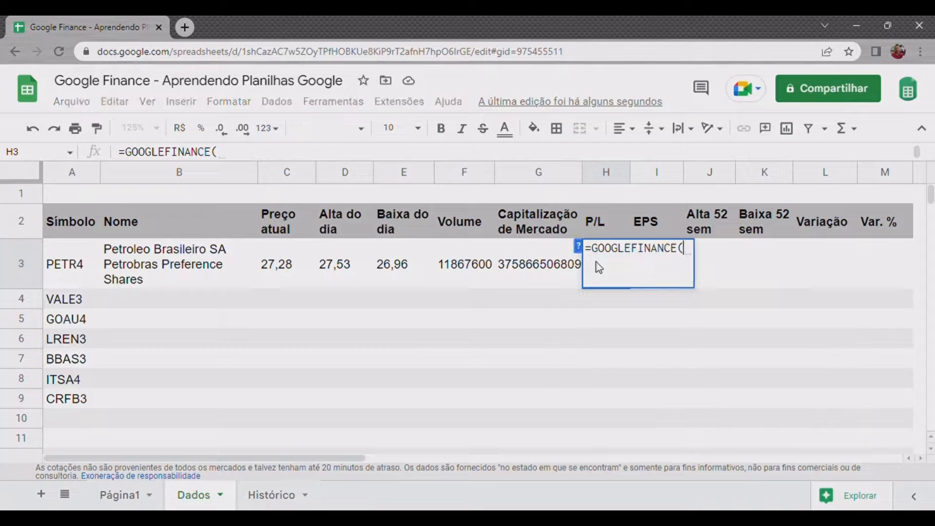
pyautogui.press('Left')
pyautogui.press('Left')
pyautogui.press('Left')
pyautogui.press('Left')
pyautogui.press('Left')
pyautogui.press('Left')
pyautogui.press('Left')
pyautogui.write(';')
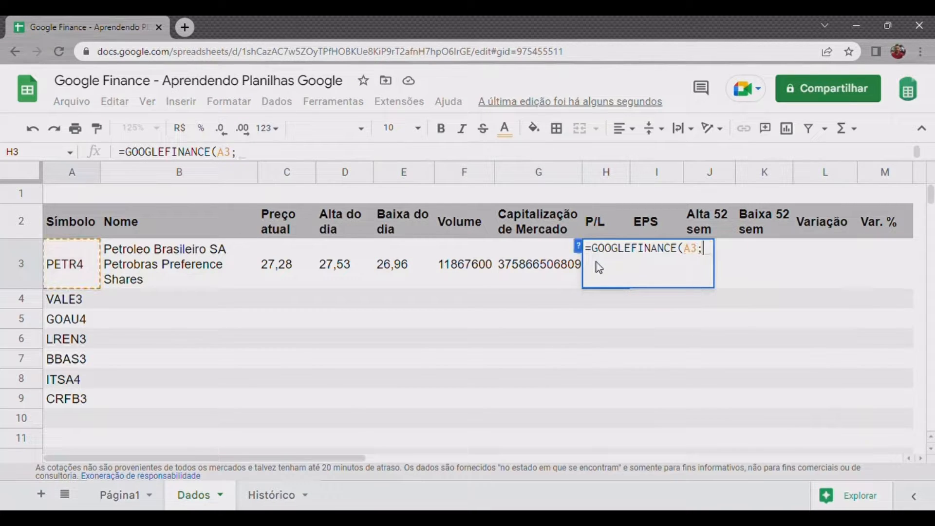
pyautogui.write('"pe')
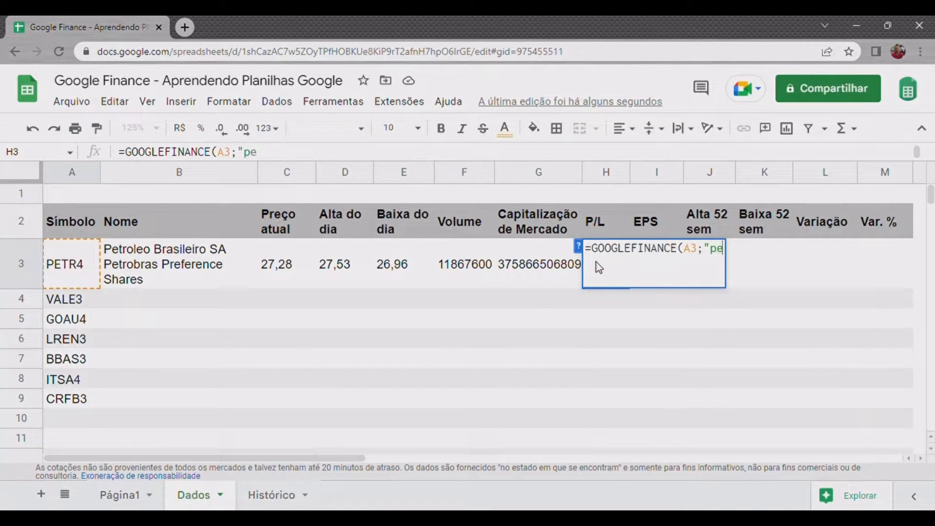
pyautogui.write('")')
pyautogui.press('Return')
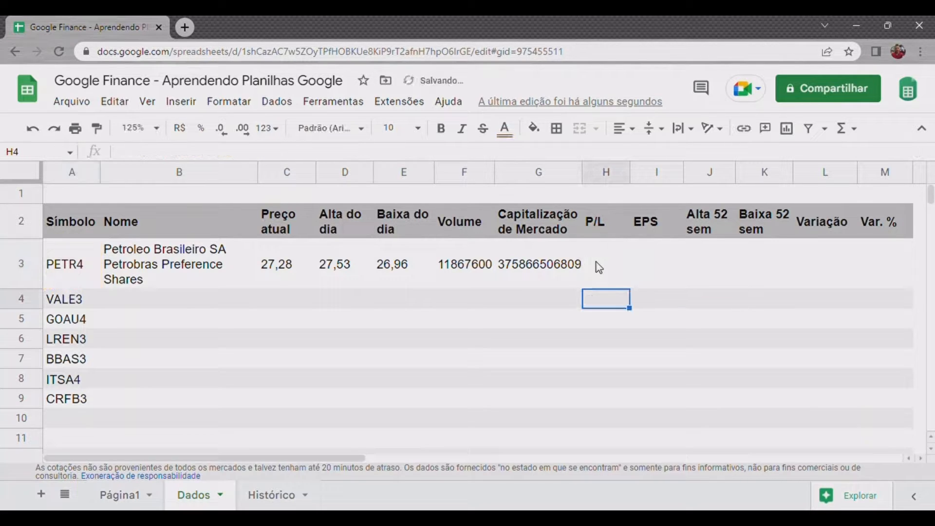
pyautogui.press('Up')
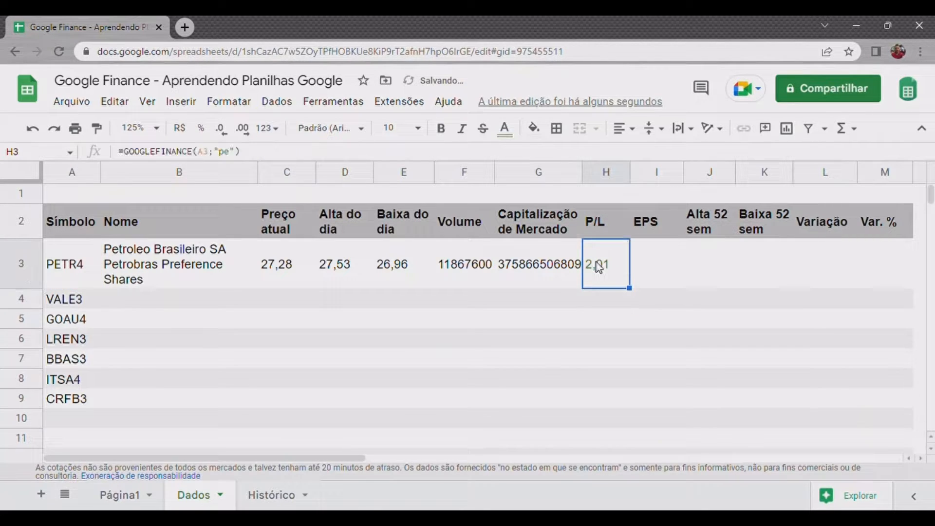
# - Enter the earnings-per-share formula =GOOGLEFINANCE(A3;"eps") in cell I3, under EPS
pyautogui.press('Right')
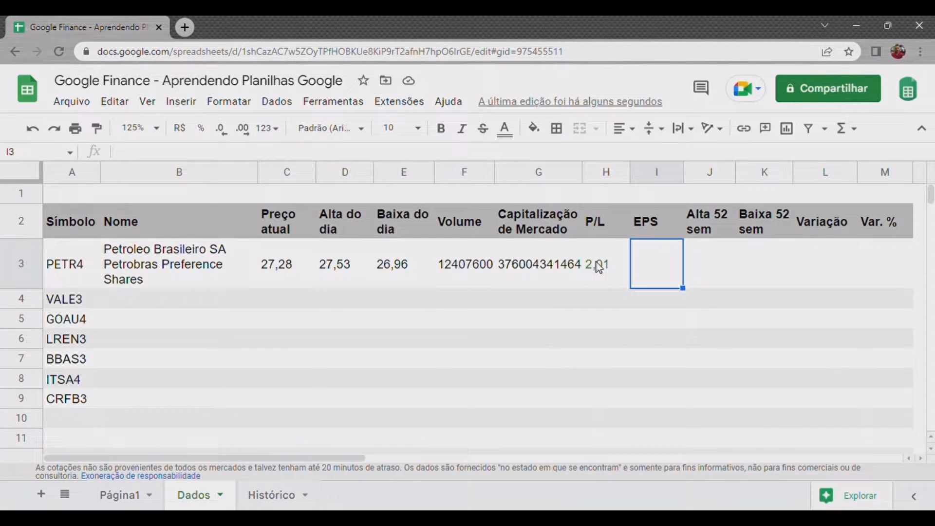
pyautogui.write('=goog')
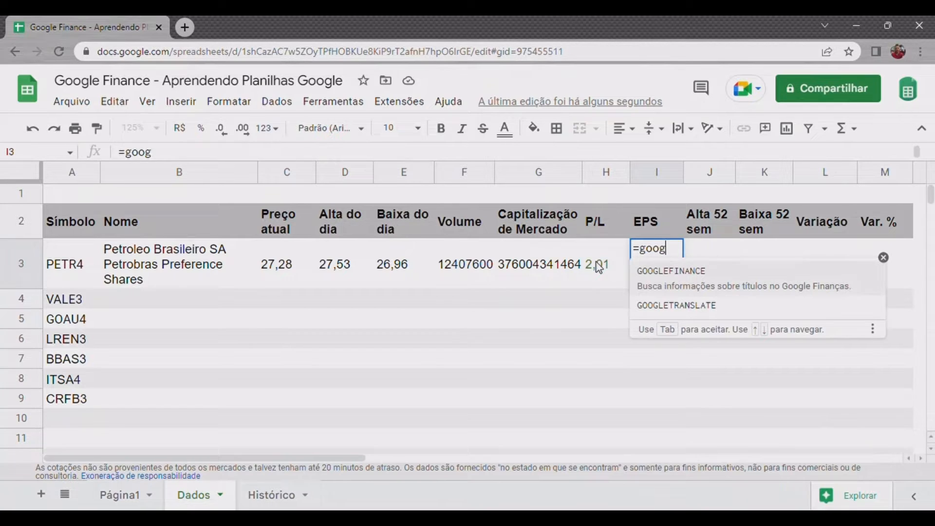
pyautogui.press('Tab')
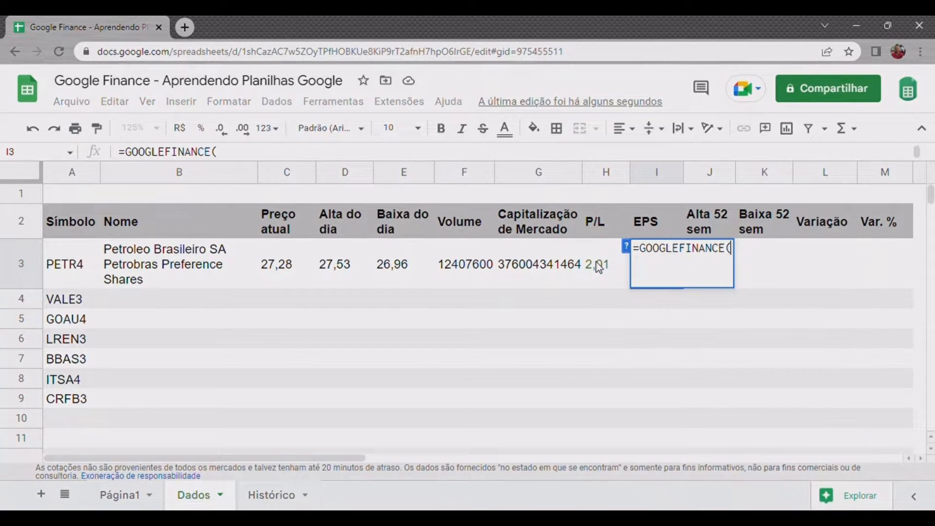
pyautogui.press('Left')
pyautogui.press('Left')
pyautogui.press('Left')
pyautogui.press('Left')
pyautogui.press('Left')
pyautogui.press('Left')
pyautogui.press('Left')
pyautogui.press('Left')
pyautogui.write(';"')
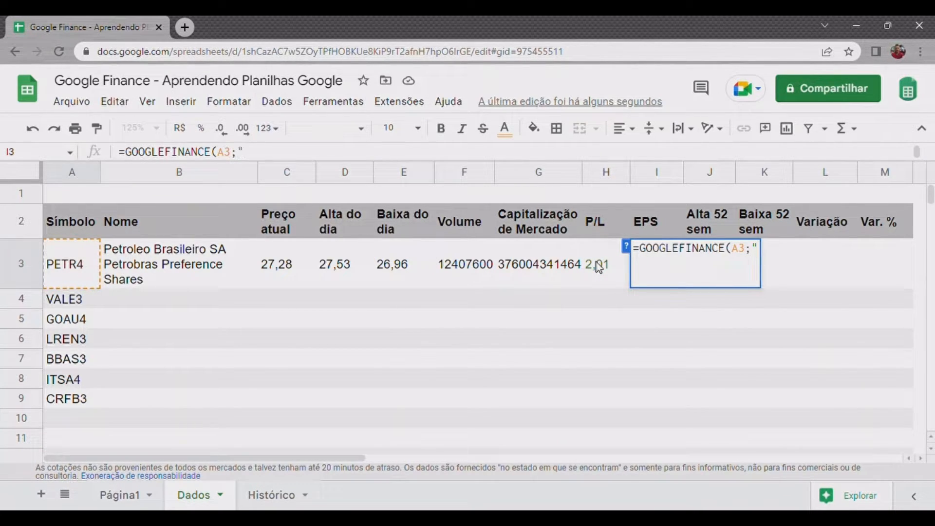
pyautogui.write('eps')
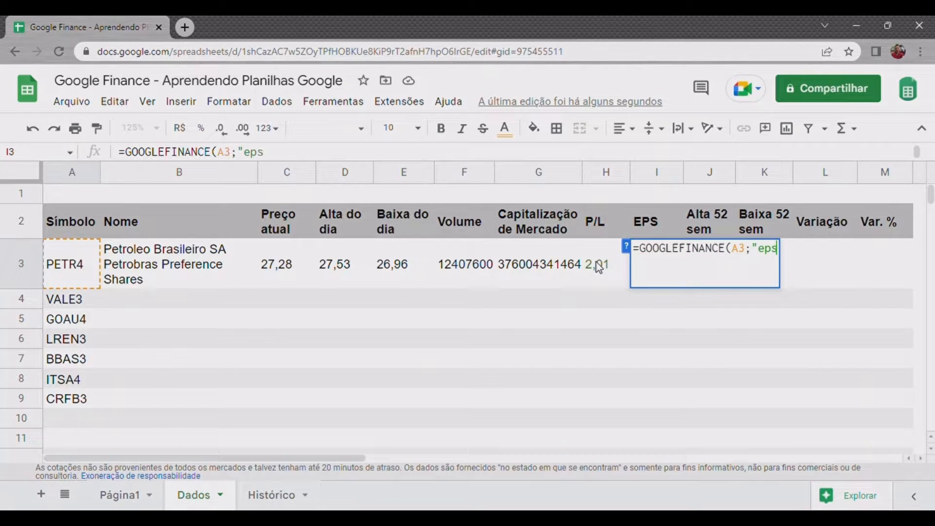
pyautogui.write('")')
pyautogui.press('Return')
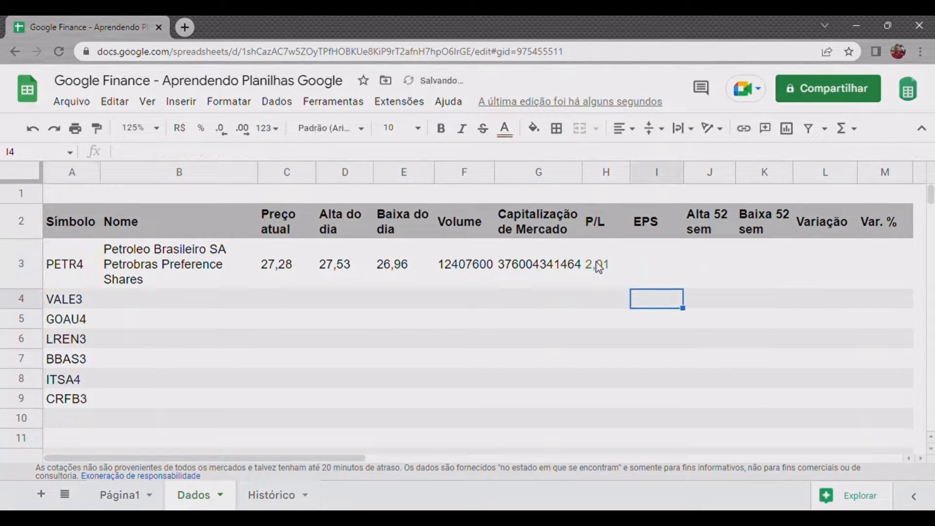
pyautogui.press('Up')
pyautogui.press('Left')
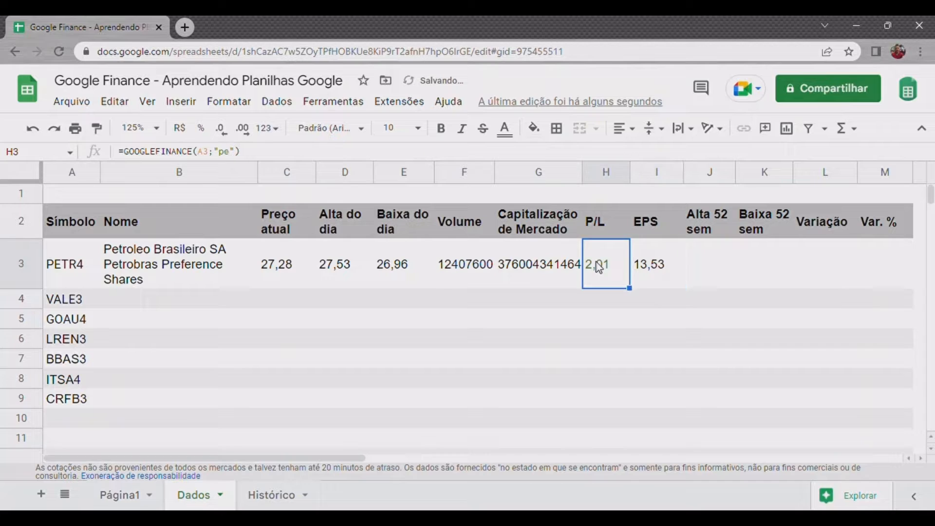
pyautogui.press('Right')
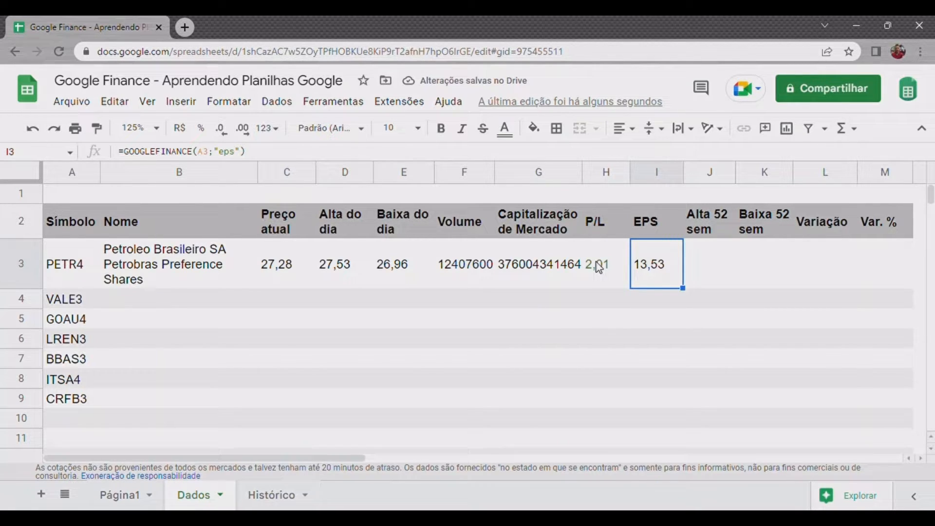
pyautogui.press('Right')
pyautogui.press('Left')
pyautogui.press('Left')
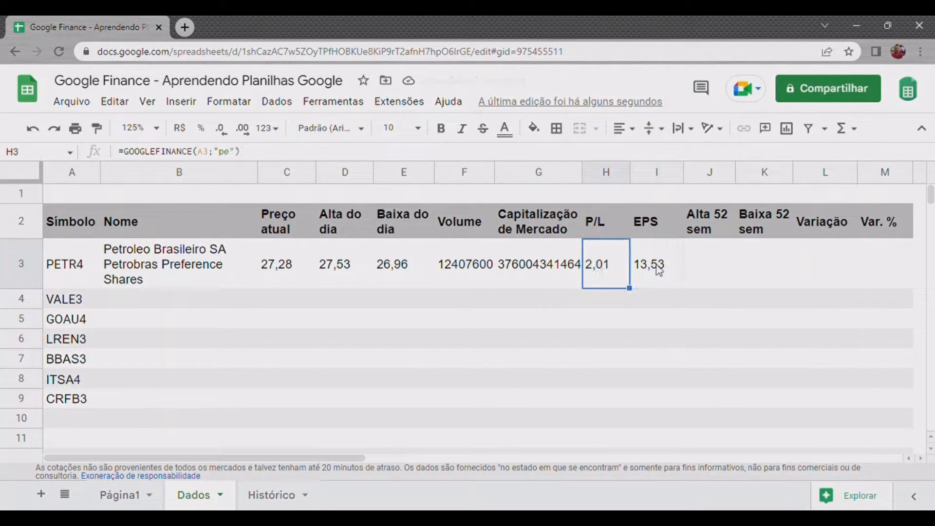
# - Enter the 52-week-high formula =GOOGLEFINANCE(A3;"high52") in cell J3, under Alta 52 sem
pyautogui.click(703, 266)
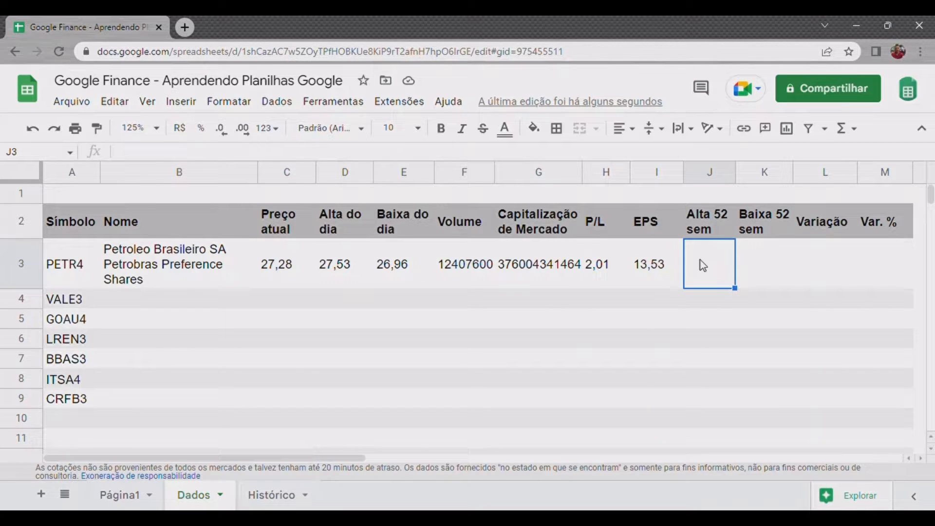
pyautogui.write('=goo')
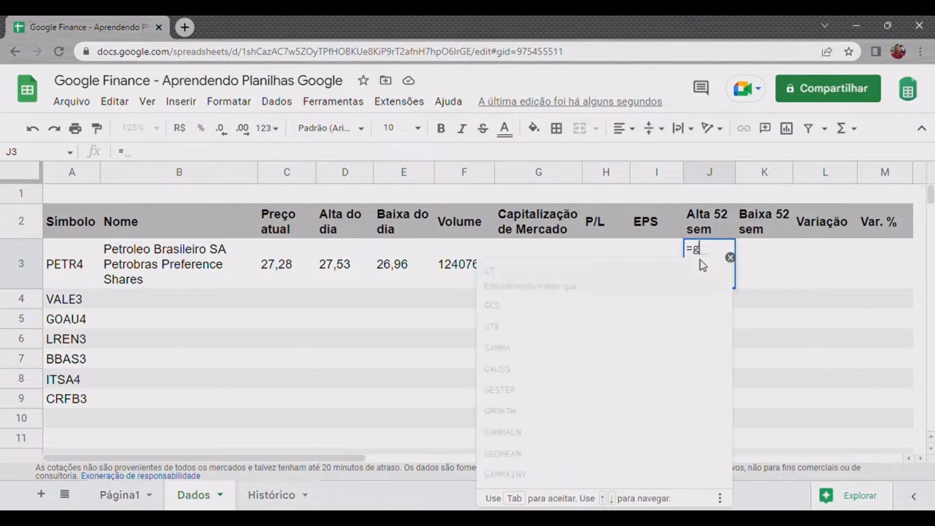
pyautogui.press('Tab')
pyautogui.press('Left')
pyautogui.press('Left')
pyautogui.press('Left')
pyautogui.press('Left')
pyautogui.press('Left')
pyautogui.press('Left')
pyautogui.press('Left')
pyautogui.press('Left')
pyautogui.press('Left')
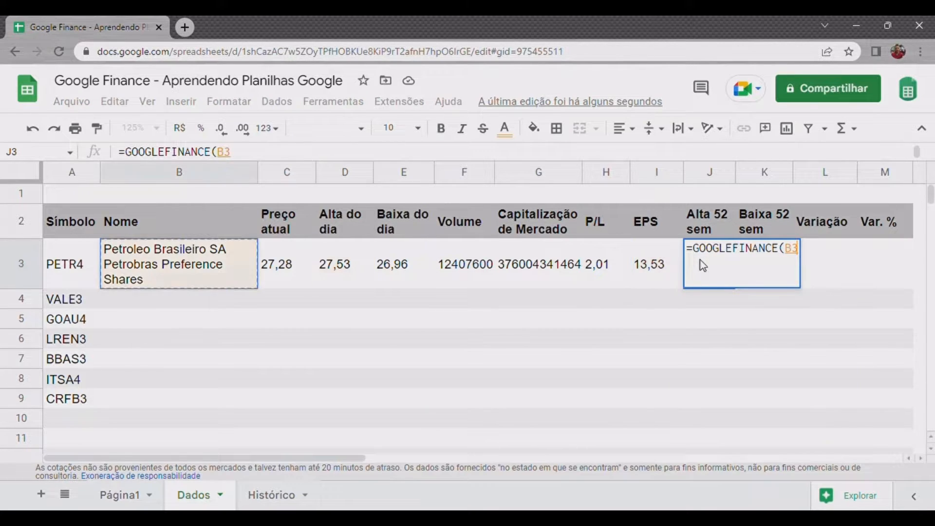
pyautogui.write(';"')
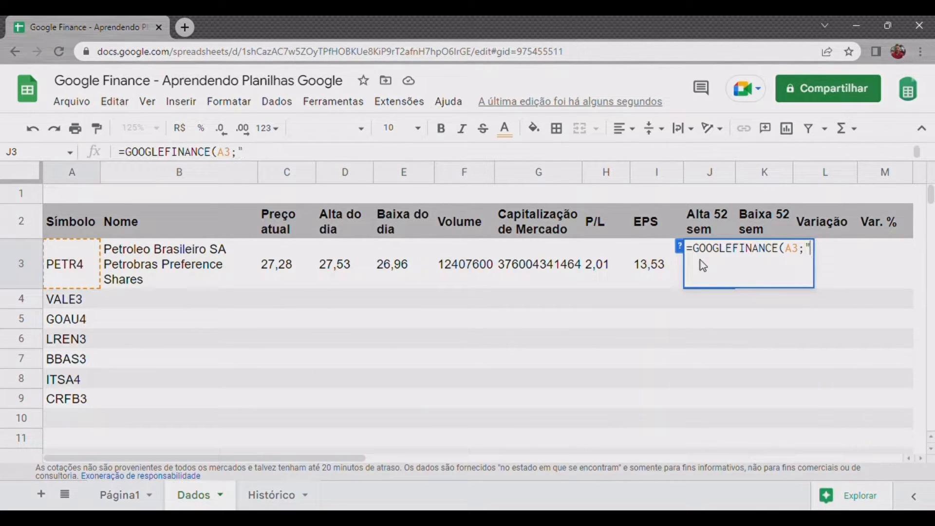
pyautogui.write('high')
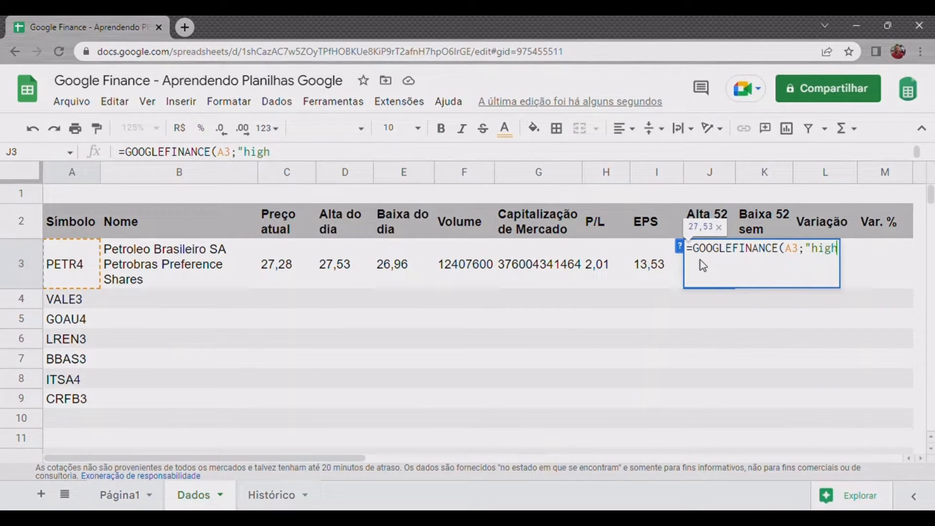
pyautogui.write('52")')
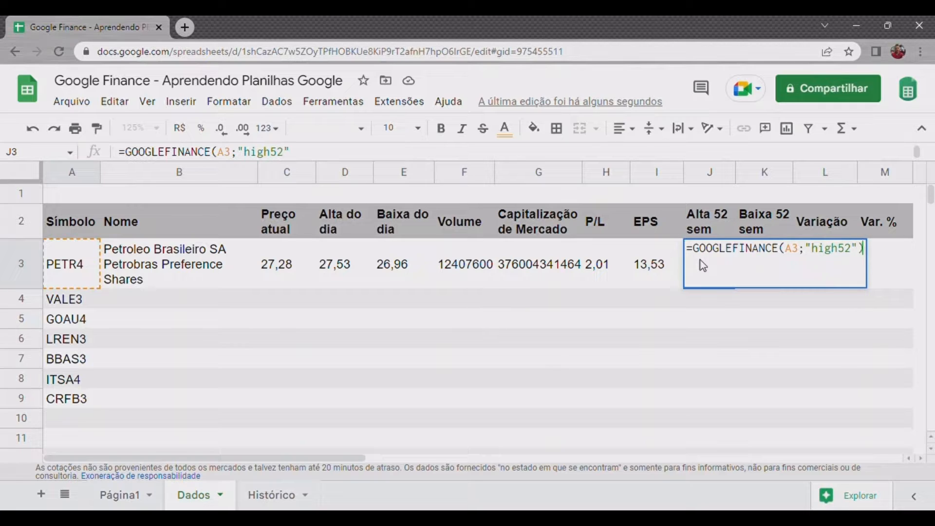
pyautogui.press('Return')
pyautogui.click(700, 260)
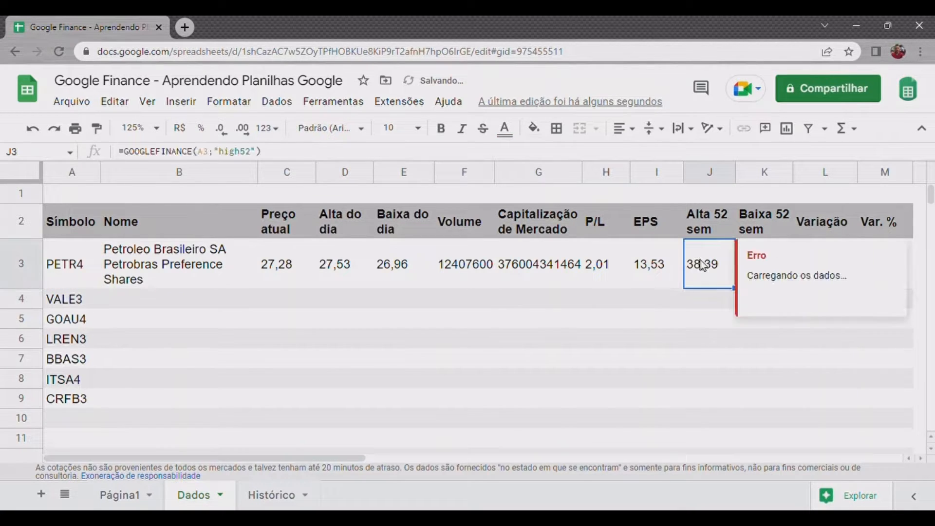
# - Enter the 52-week-low formula =GOOGLEFINANCE(A3;"low52") in cell K3, under Baixa 52 sem
pyautogui.press('Right')
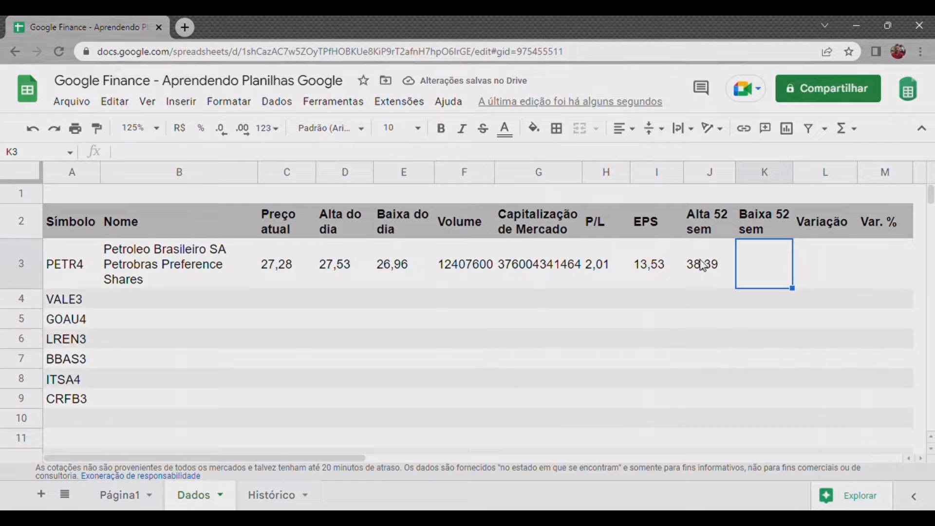
pyautogui.write('=goo')
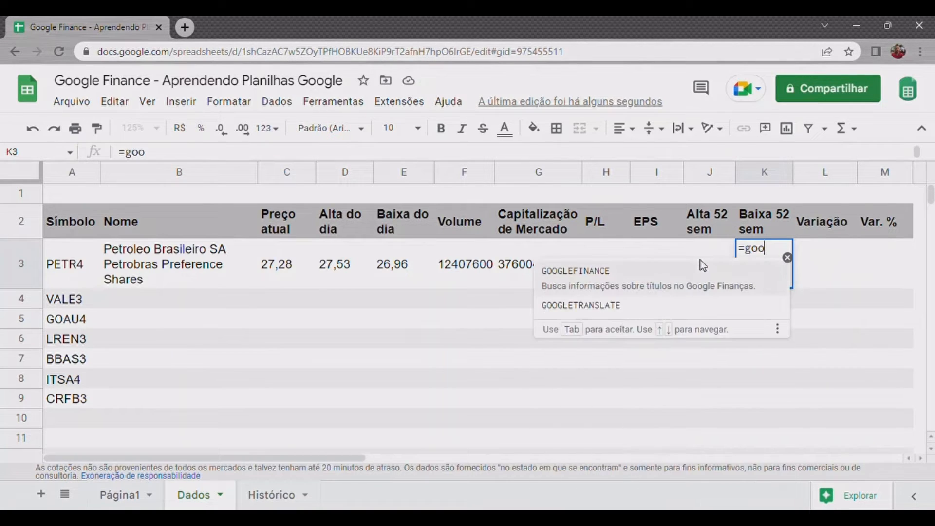
pyautogui.press('Tab')
pyautogui.click(702, 265)
pyautogui.press('Left')
pyautogui.press('Left')
pyautogui.press('Left')
pyautogui.press('Left')
pyautogui.press('Left')
pyautogui.press('Left')
pyautogui.press('Left')
pyautogui.press('Left')
pyautogui.press('Left')
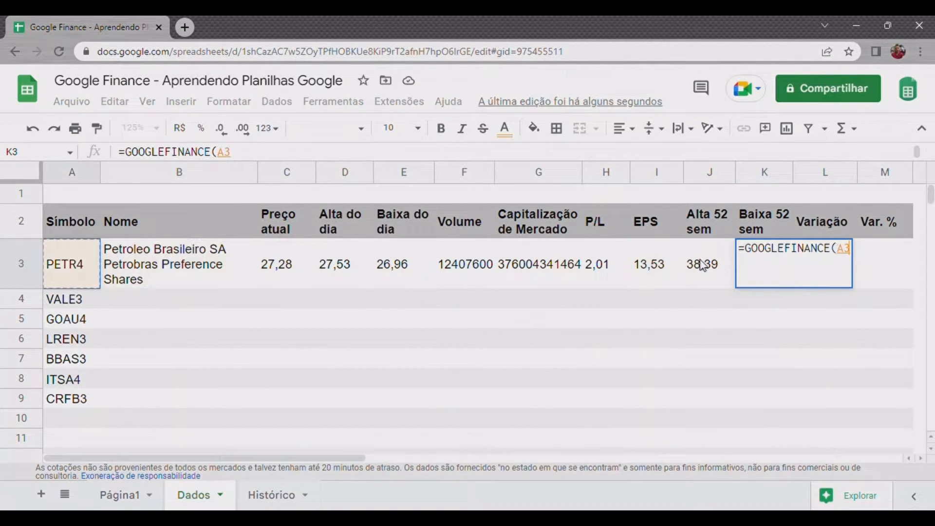
pyautogui.write(';')
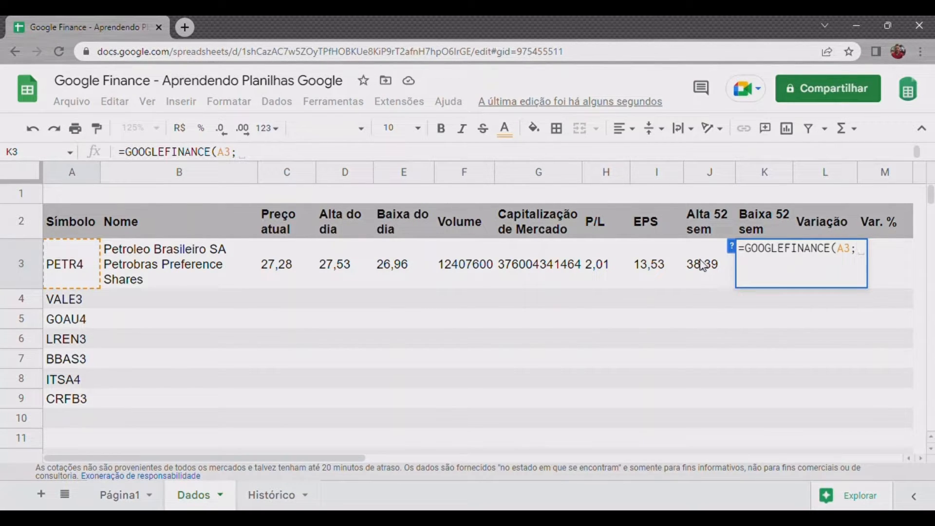
pyautogui.write('"l')
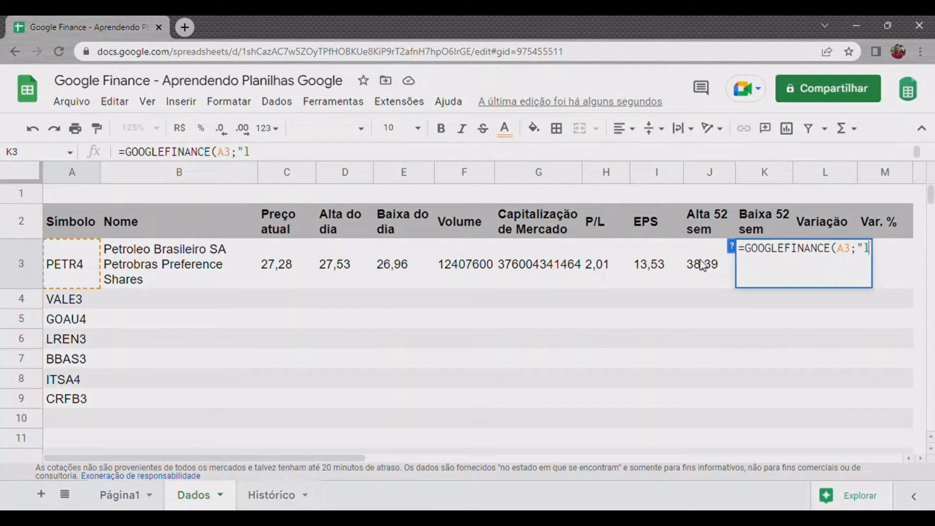
pyautogui.write('ow52')
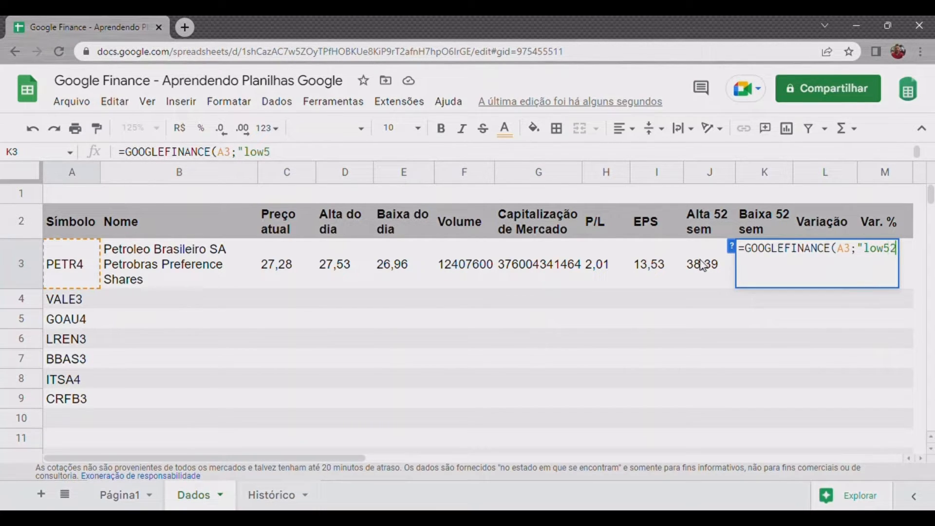
pyautogui.write('")')
pyautogui.press('Return')
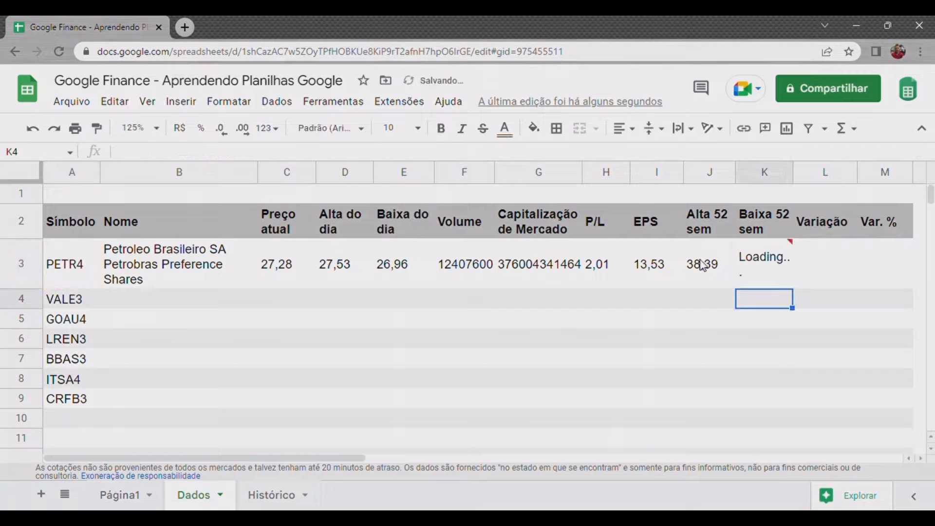
# - Enter the price-change formula =GOOGLEFINANCE(A3;"change") in cell L3, under Variação
pyautogui.press('Up')
pyautogui.press('Right')
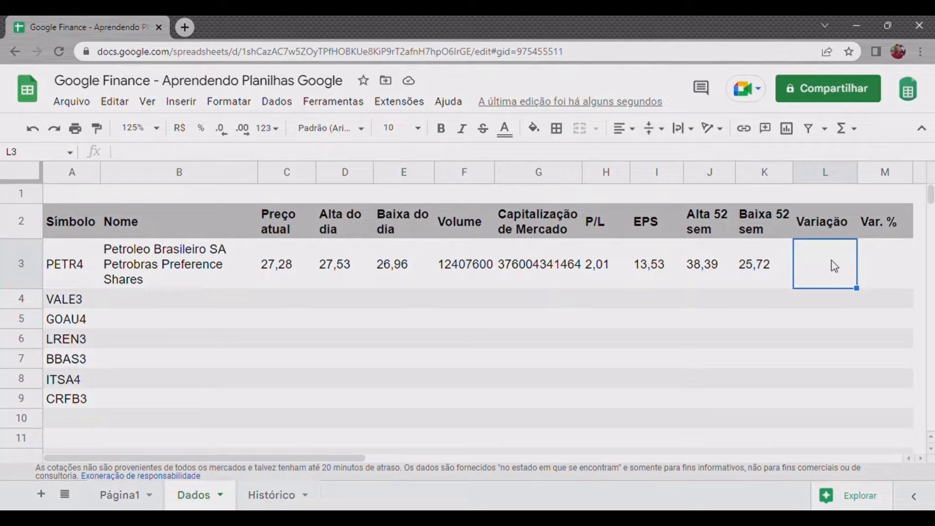
pyautogui.write('=')
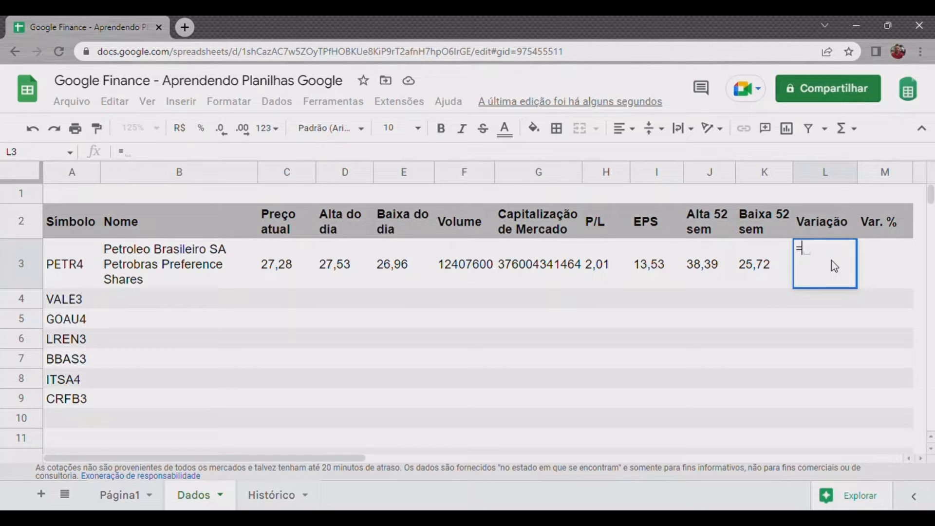
pyautogui.write('goo')
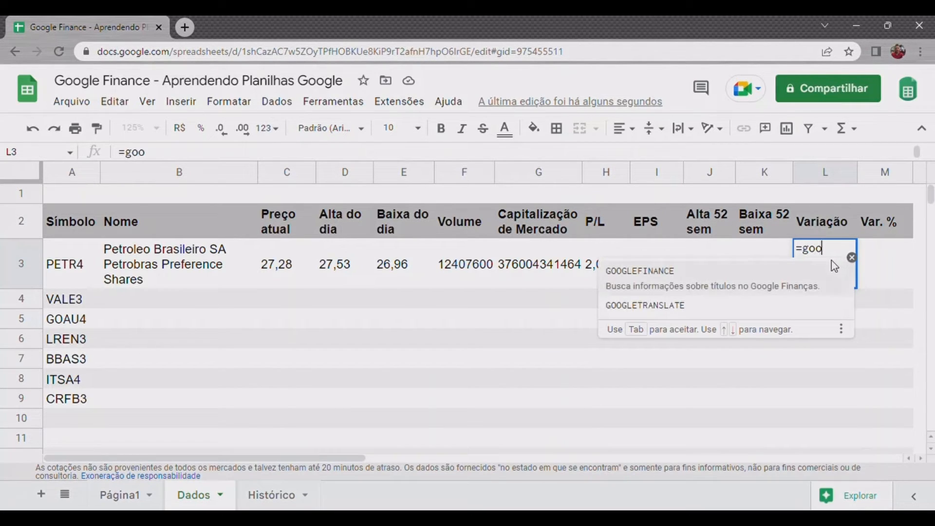
pyautogui.press('Tab')
pyautogui.press('Left')
pyautogui.press('Left')
pyautogui.press('Left')
pyautogui.press('Left')
pyautogui.press('Left')
pyautogui.press('Left')
pyautogui.press('Left')
pyautogui.press('Left')
pyautogui.press('Left')
pyautogui.press('Left')
pyautogui.press('Left')
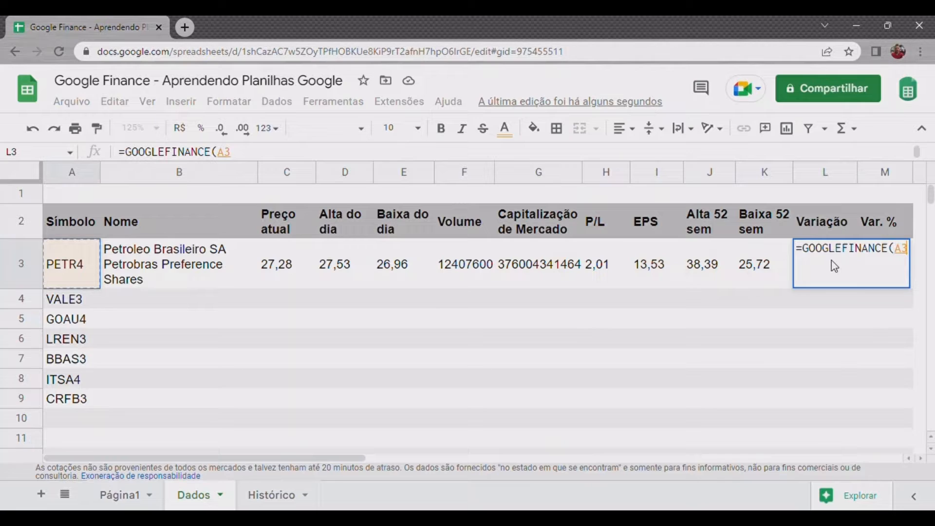
pyautogui.write(';"')
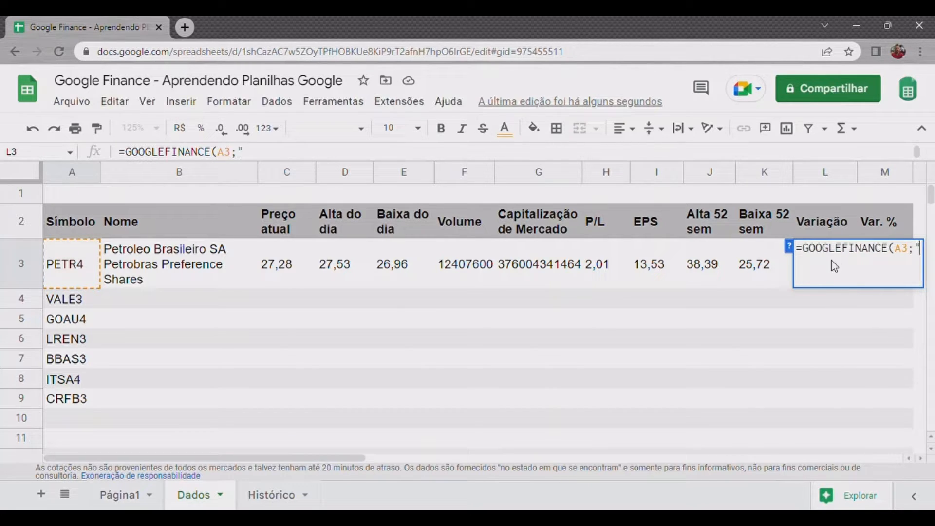
pyautogui.write('change')
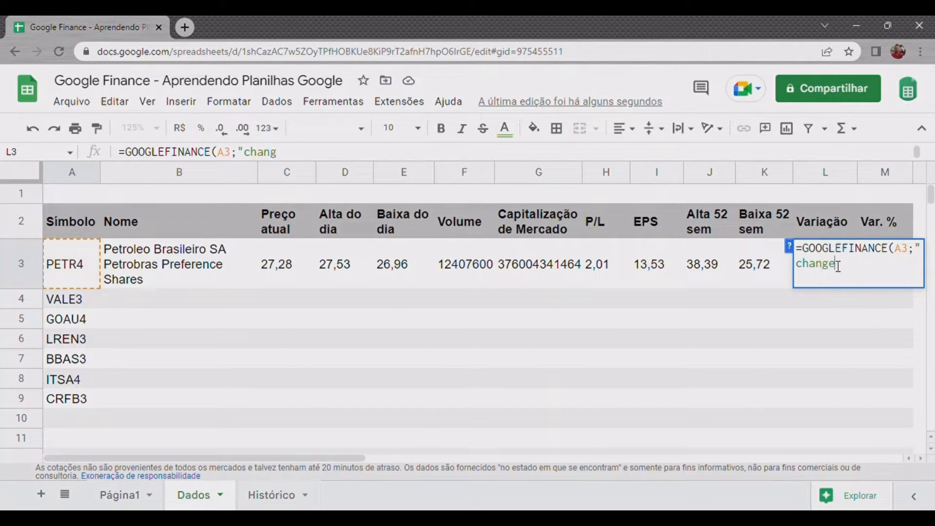
pyautogui.write('")')
pyautogui.press('Return')
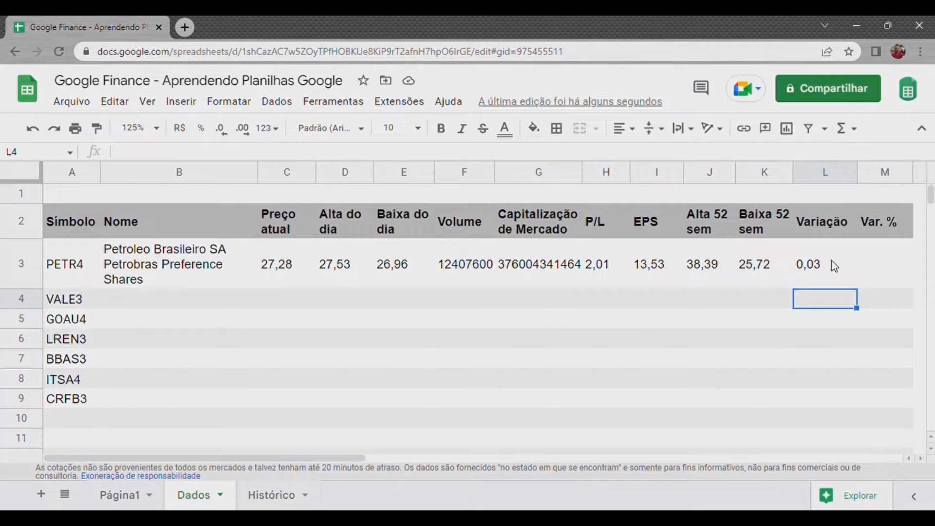
# - Enter the percentage-change formula =GOOGLEFINANCE(A3;"changepct") in cell M3, under Var. %
pyautogui.press('Up')
pyautogui.press('Right')
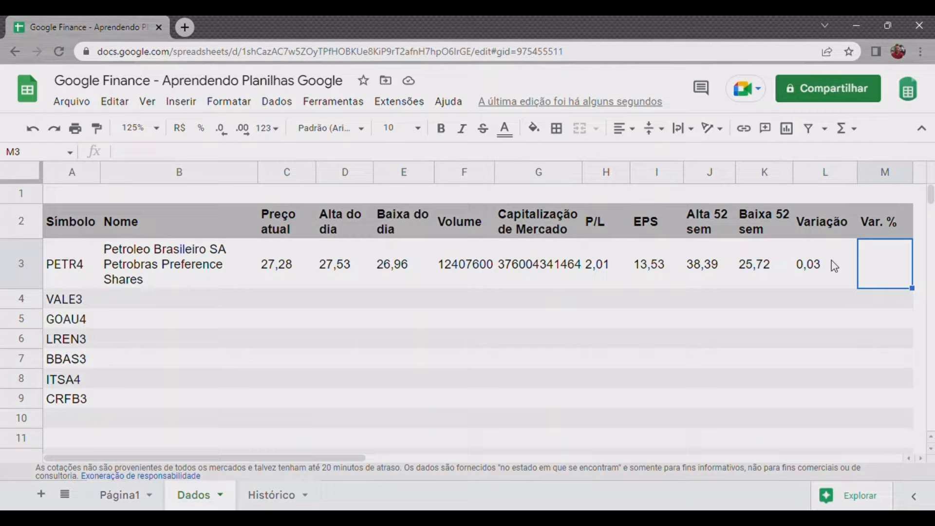
pyautogui.write('=')
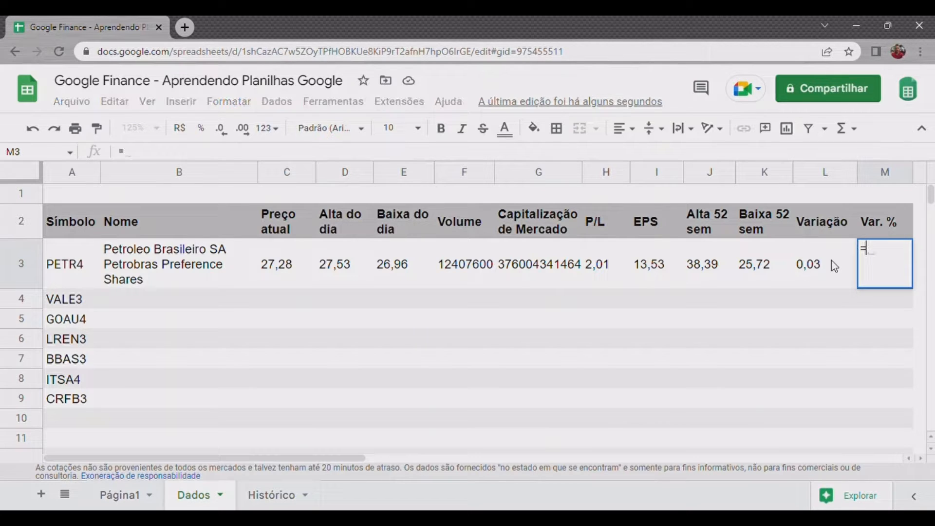
pyautogui.write('goo')
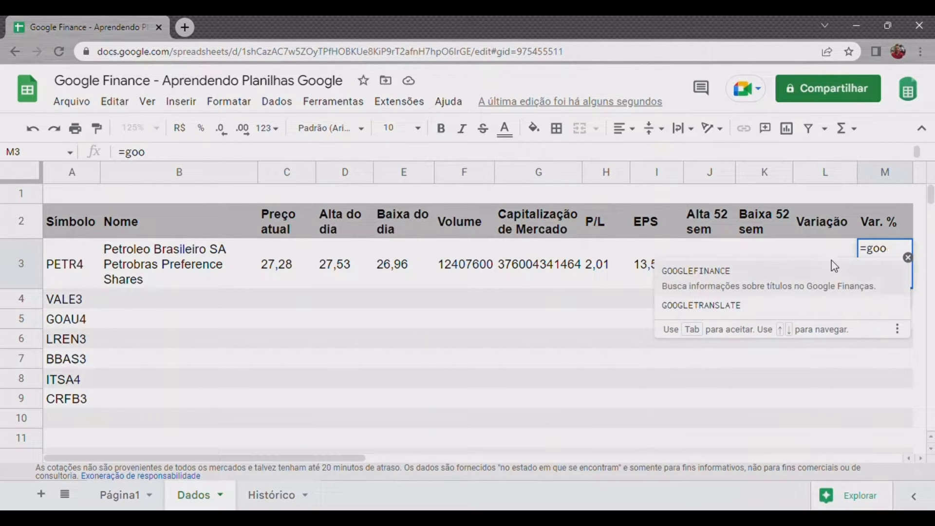
pyautogui.press('Tab')
pyautogui.press('Left')
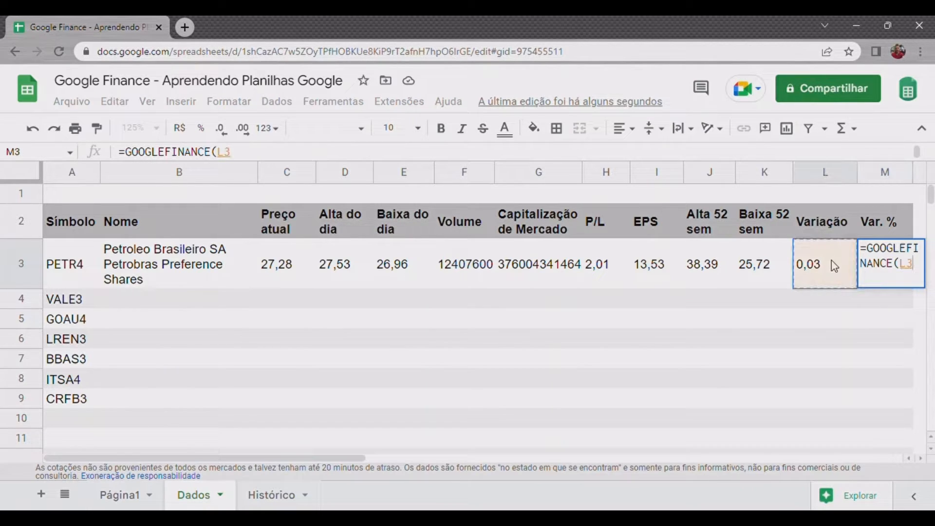
pyautogui.hotkey('ctrl', 'Left')
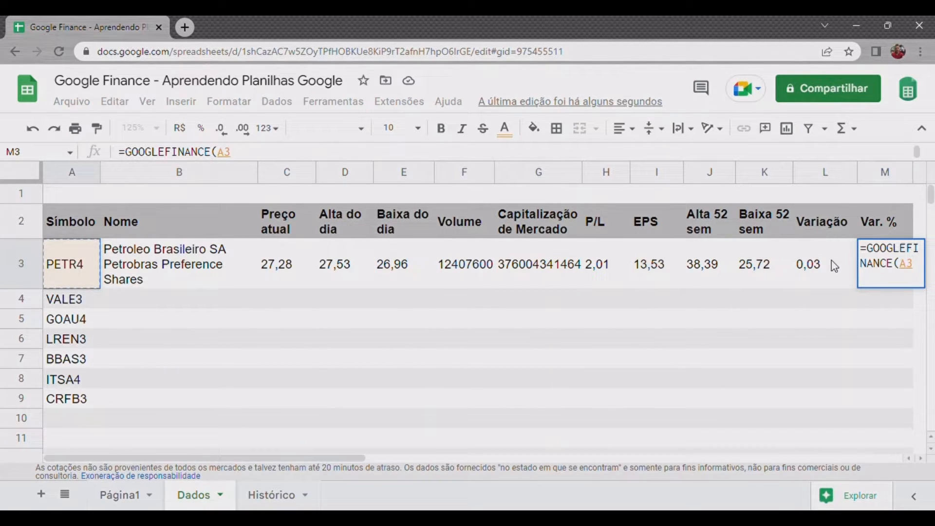
pyautogui.write(';"chang')
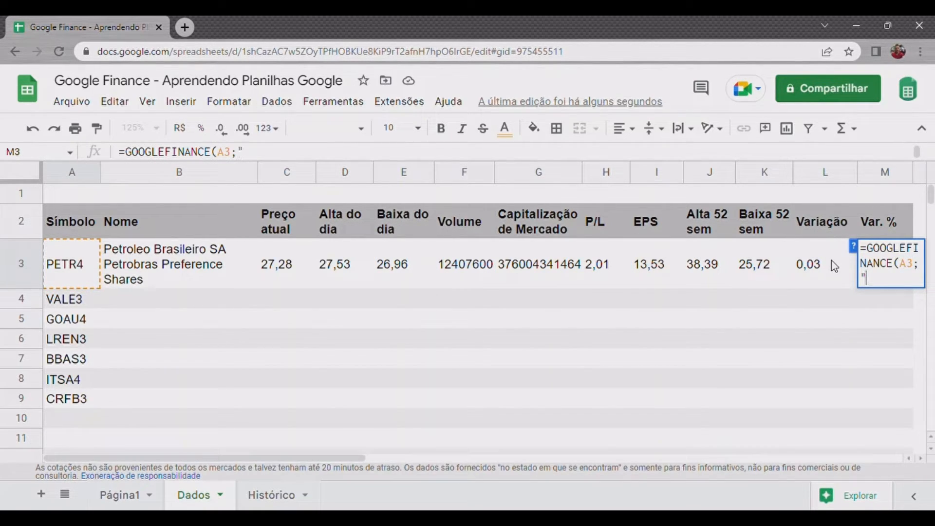
pyautogui.write('epc')
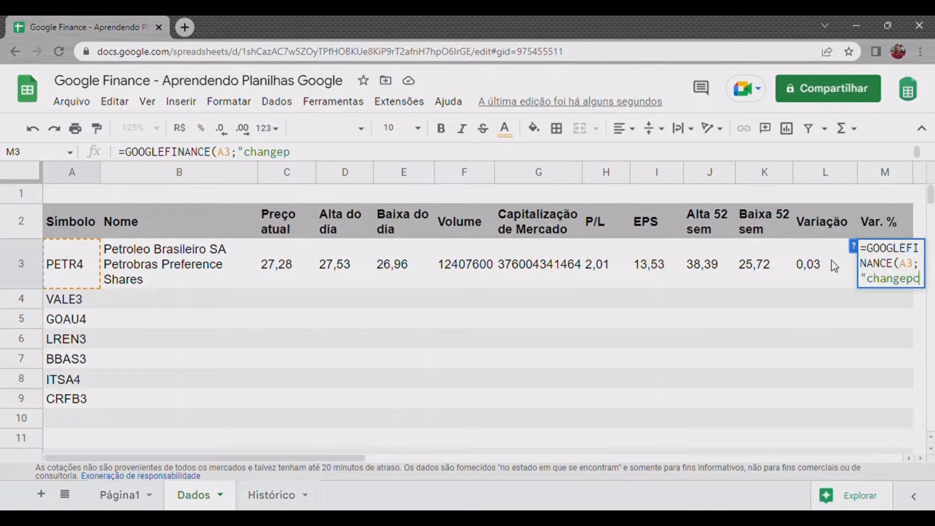
pyautogui.write('t")')
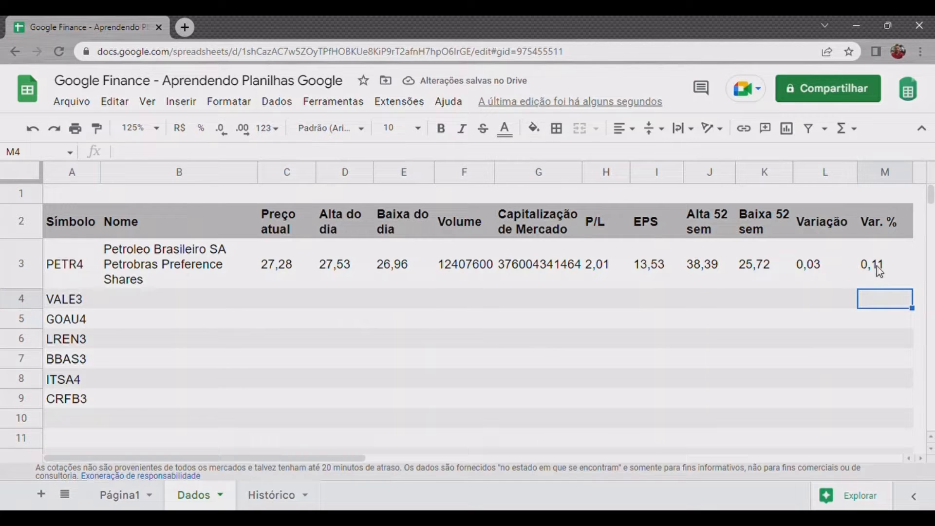
# - Try the percentage format on the Var. % value in M3, and return it to the automatic number format
pyautogui.click(880, 272)
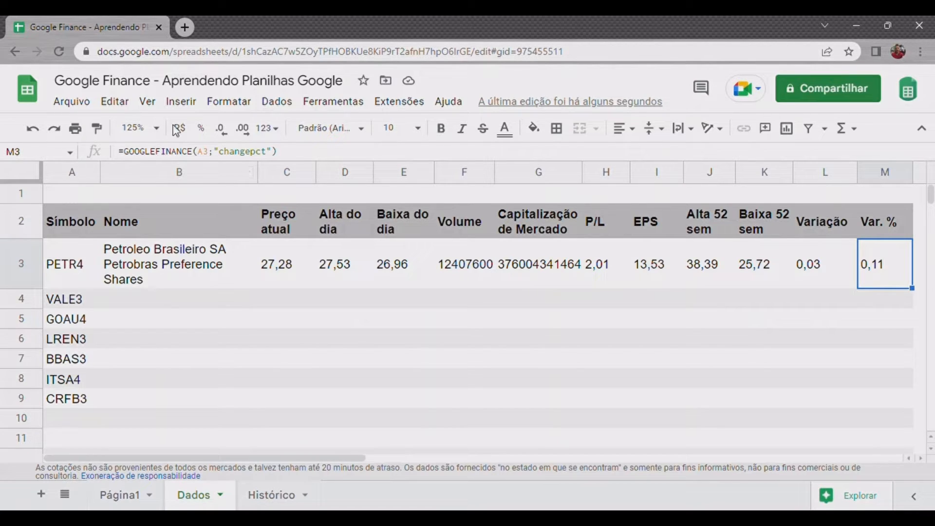
pyautogui.click(208, 139)
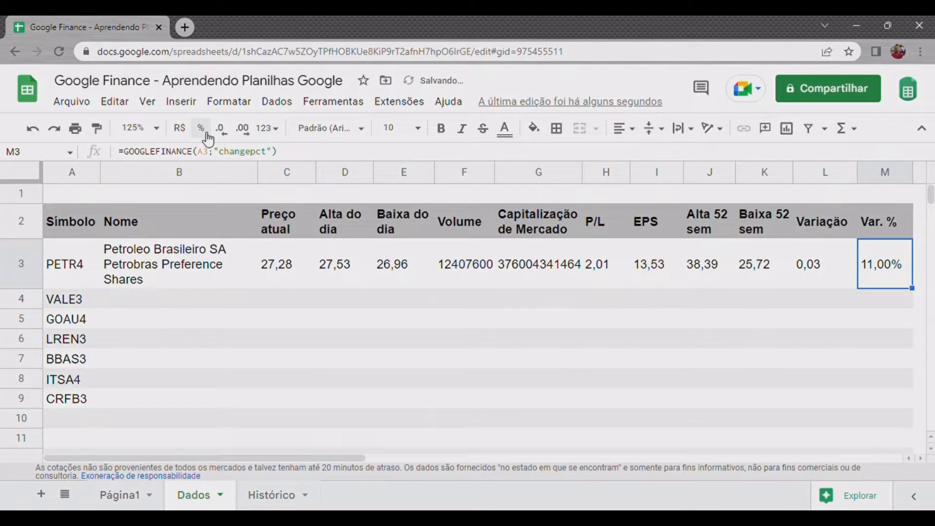
pyautogui.click(269, 131)
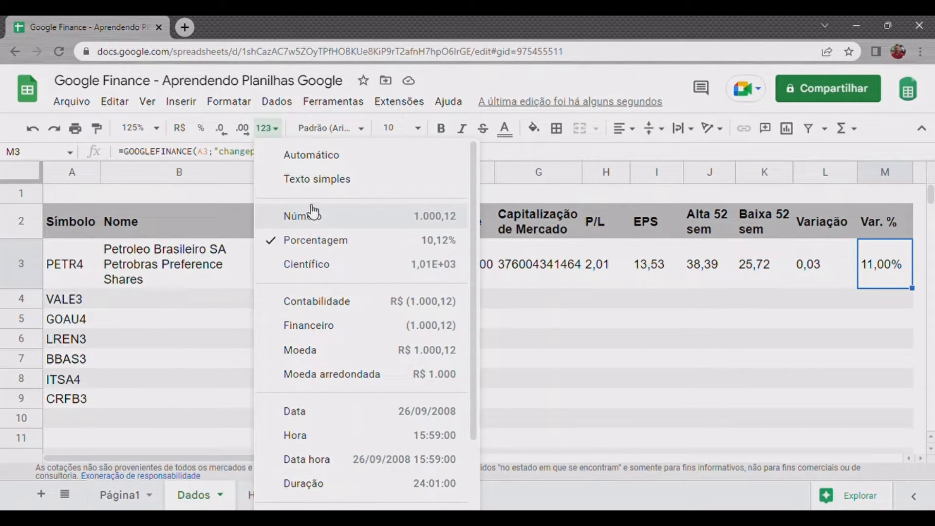
pyautogui.click(311, 164)
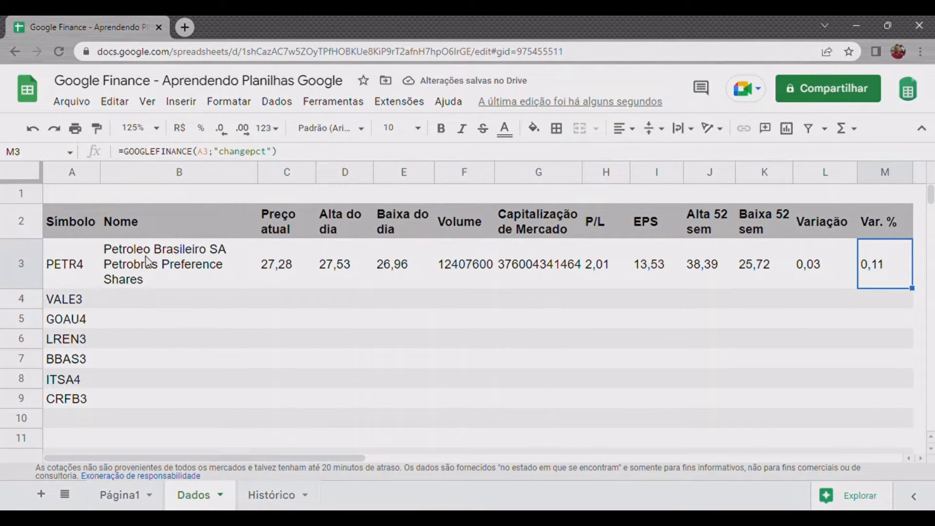
# - Copy the row 3 formulas in B3:M3 down through row 9 for the remaining tickers
pyautogui.moveTo(162, 269); pyautogui.dragTo(901, 407)
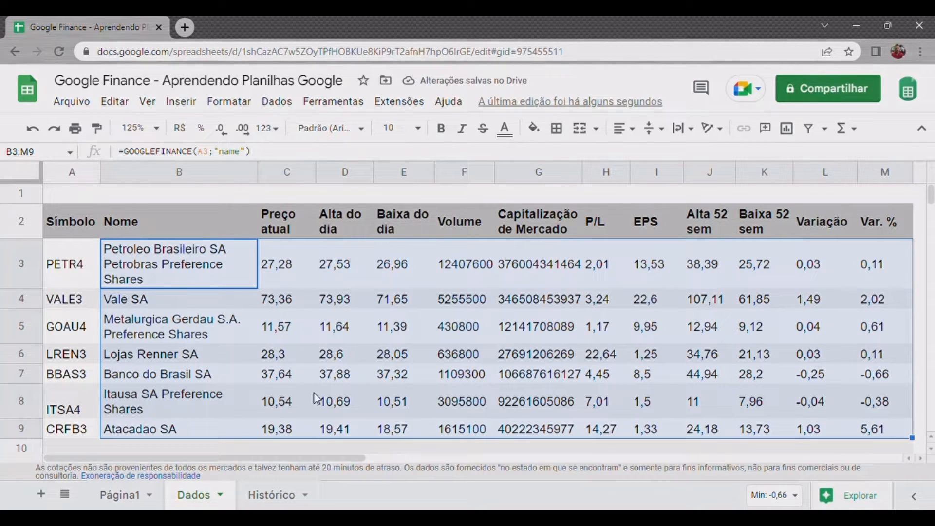
pyautogui.click(323, 342)
# - Format the price, market capitalization, 52-week and Variação values in C3:E9, G3:G9 and J3:L9 as R$ currency
pyautogui.moveTo(280, 264); pyautogui.dragTo(395, 427)
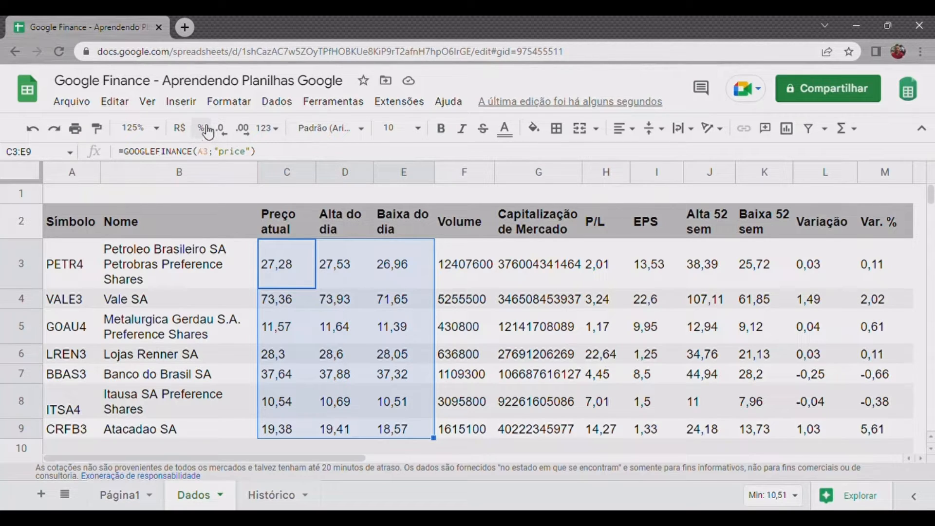
pyautogui.click(180, 128)
pyautogui.click(519, 326)
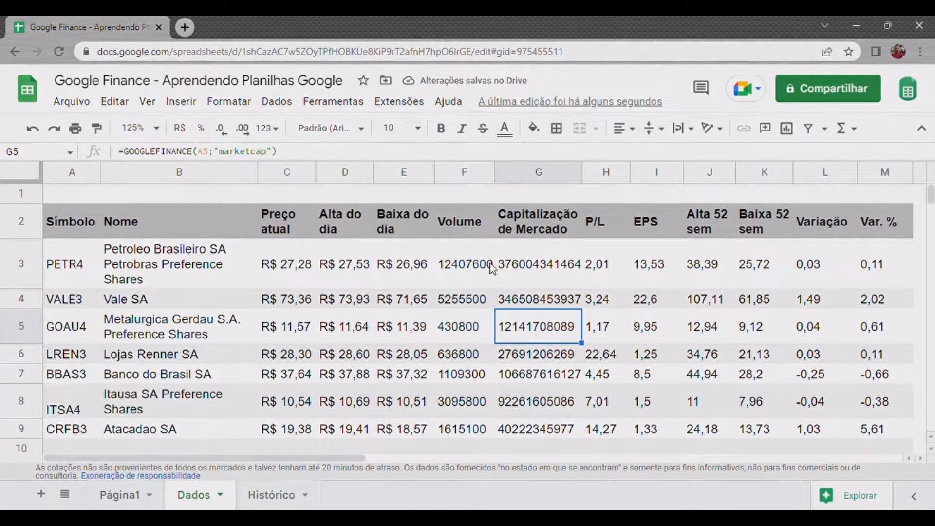
pyautogui.moveTo(516, 266); pyautogui.dragTo(531, 429)
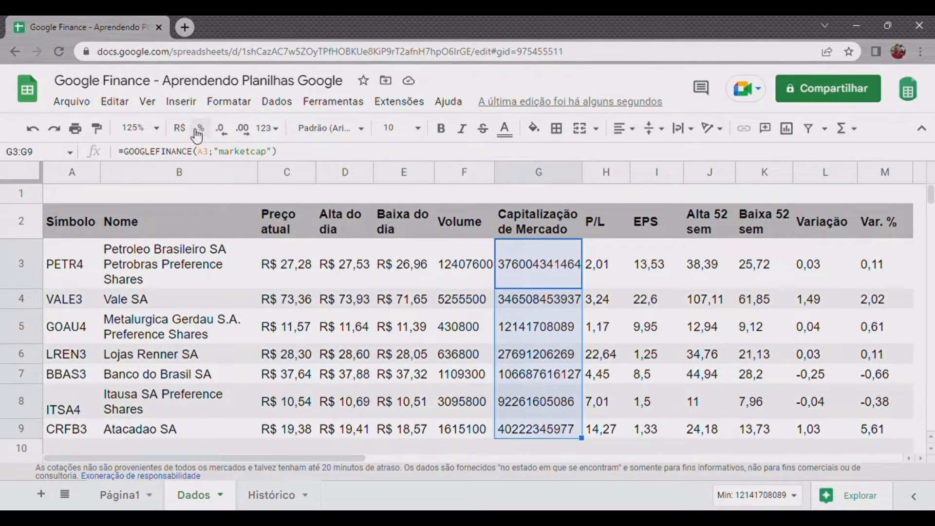
pyautogui.click(179, 128)
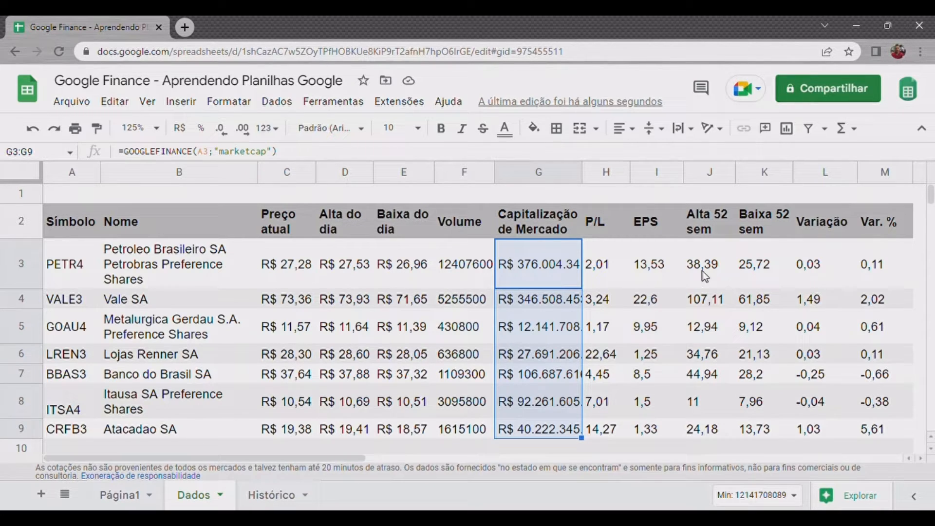
pyautogui.moveTo(700, 270); pyautogui.dragTo(823, 438)
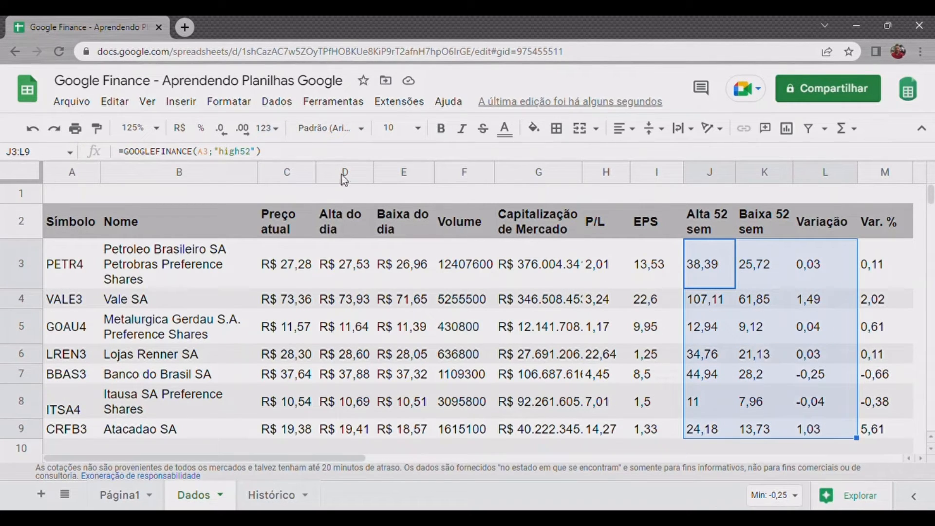
pyautogui.click(180, 129)
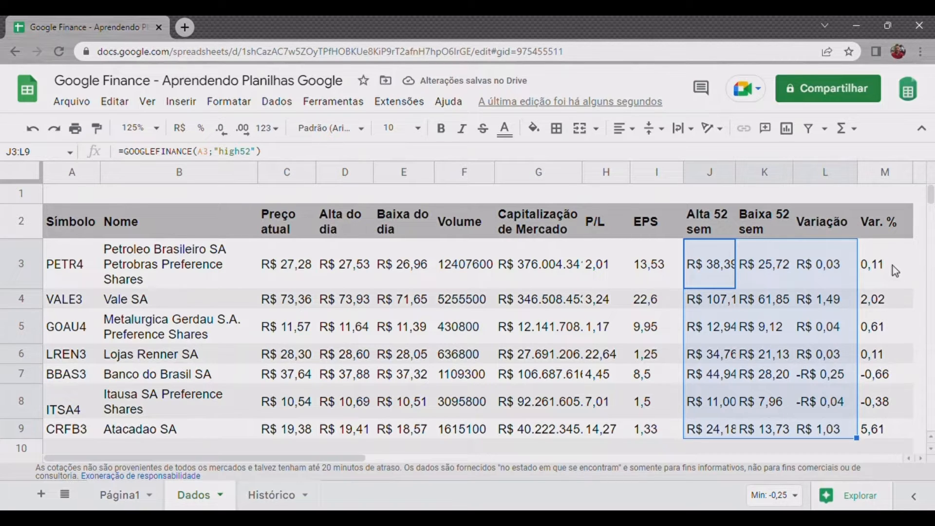
# - Divide the Var. % changepct formulas in M3:M9 by 100 and format the values as percentages
pyautogui.moveTo(893, 265); pyautogui.dragTo(903, 429)
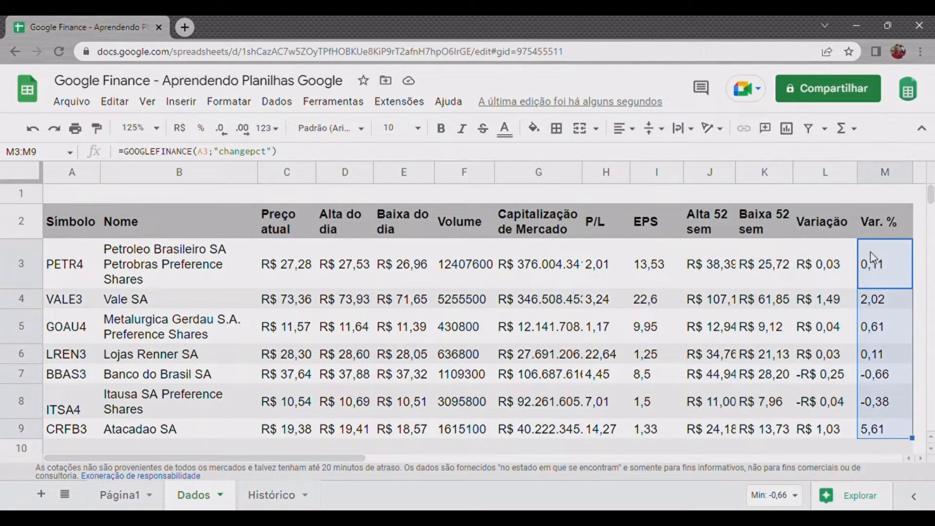
pyautogui.click(317, 155)
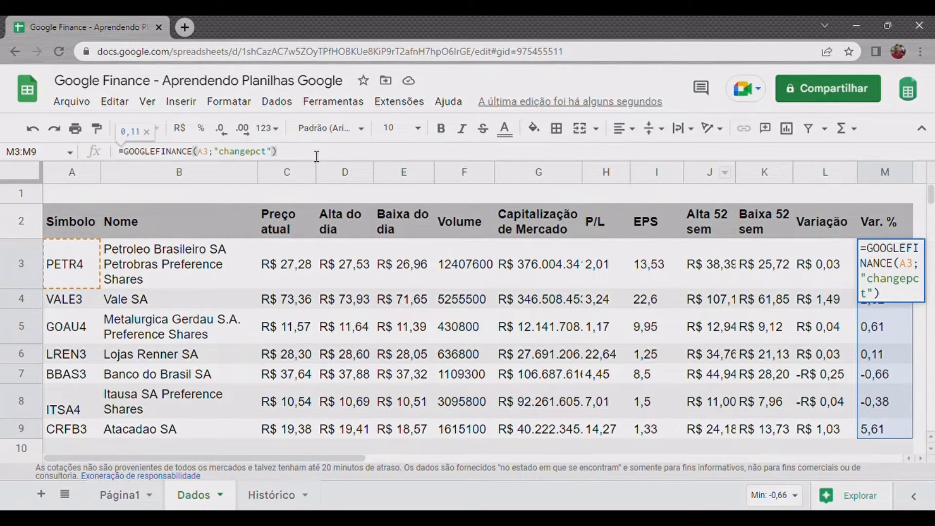
pyautogui.write('/100')
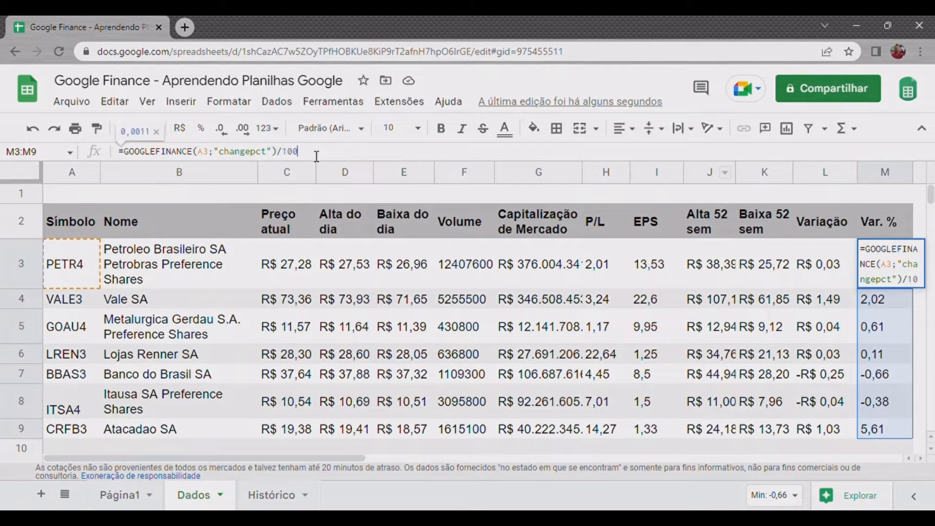
pyautogui.press('Return')
pyautogui.click(889, 273)
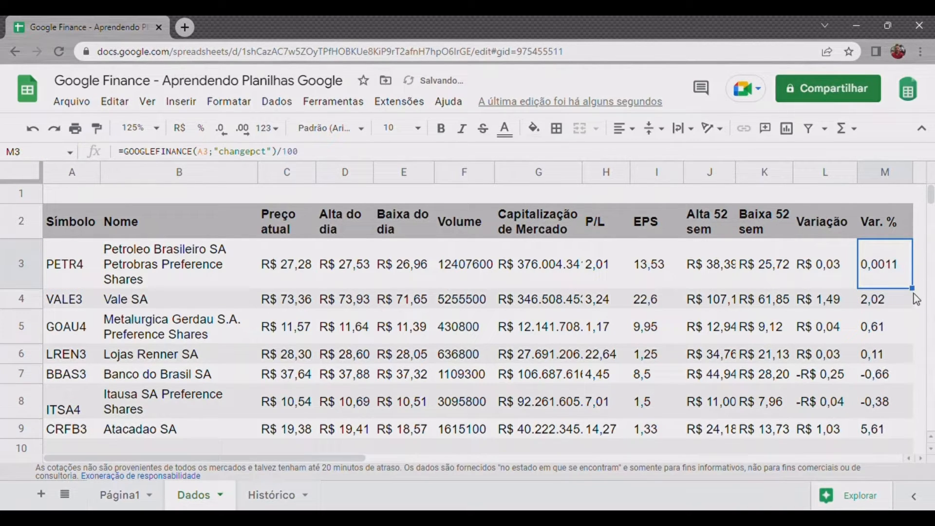
pyautogui.moveTo(924, 301); pyautogui.dragTo(923, 433)
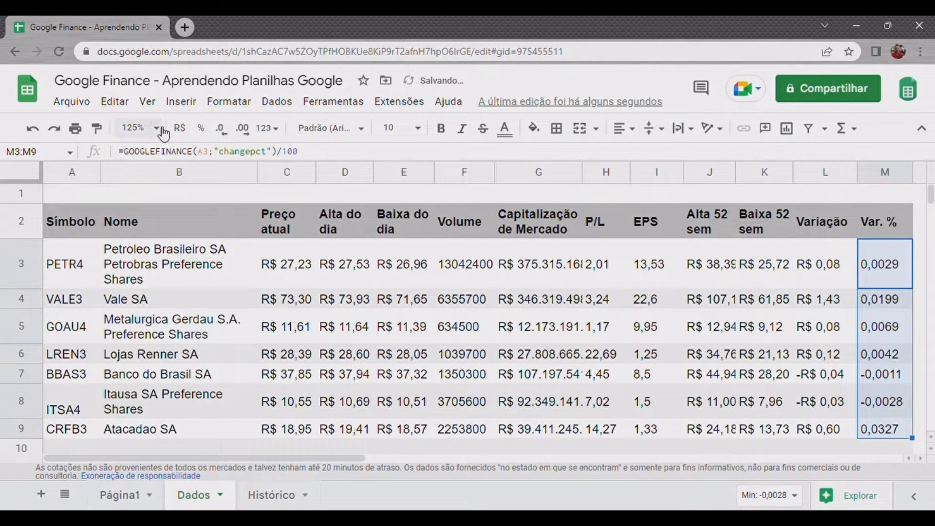
pyautogui.click(202, 131)
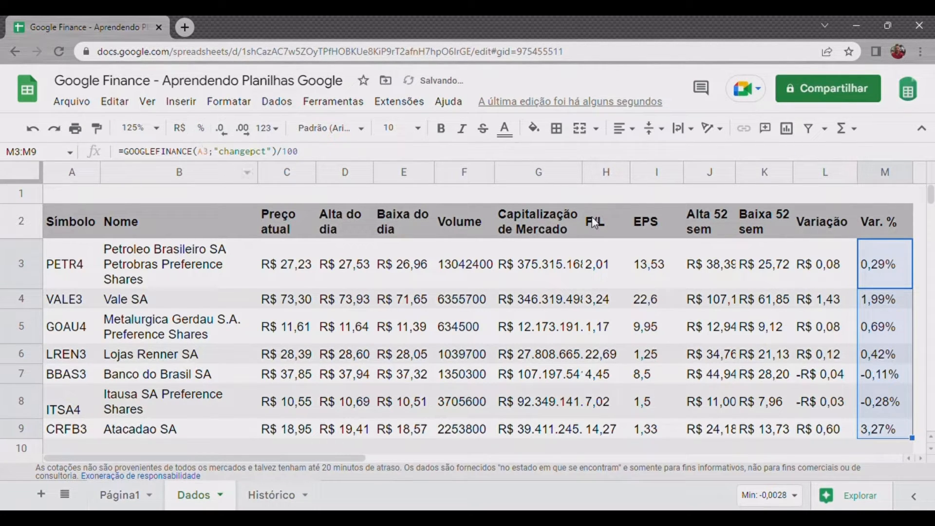
pyautogui.click(829, 287)
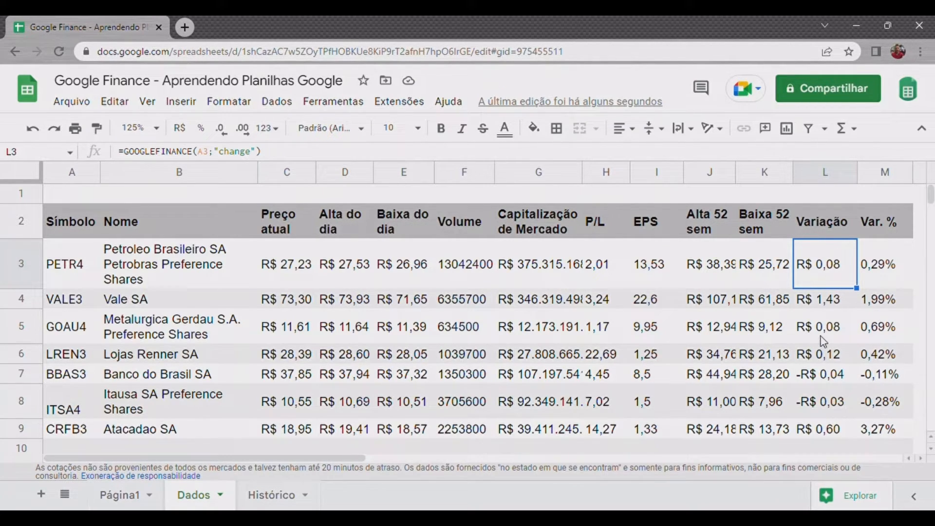
pyautogui.moveTo(827, 274); pyautogui.dragTo(826, 383)
pyautogui.scroll(2, 583, 274)
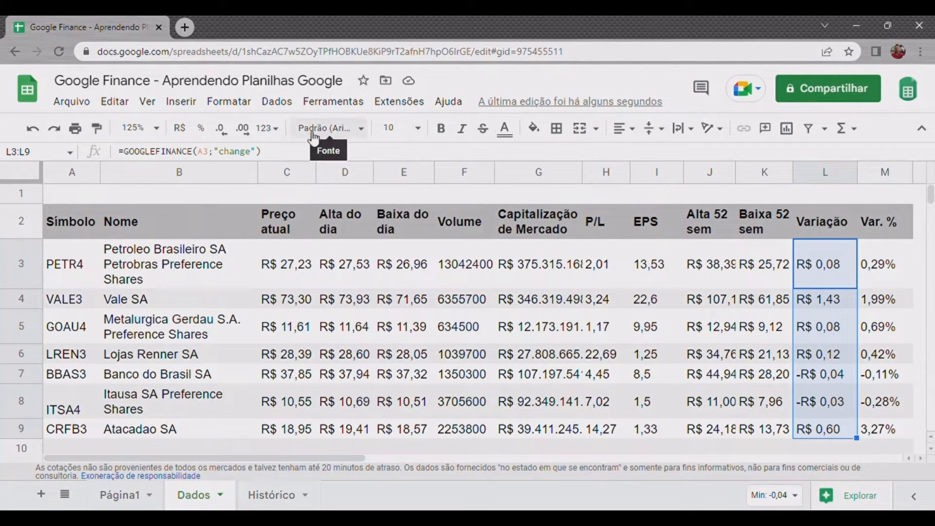
pyautogui.click(226, 102)
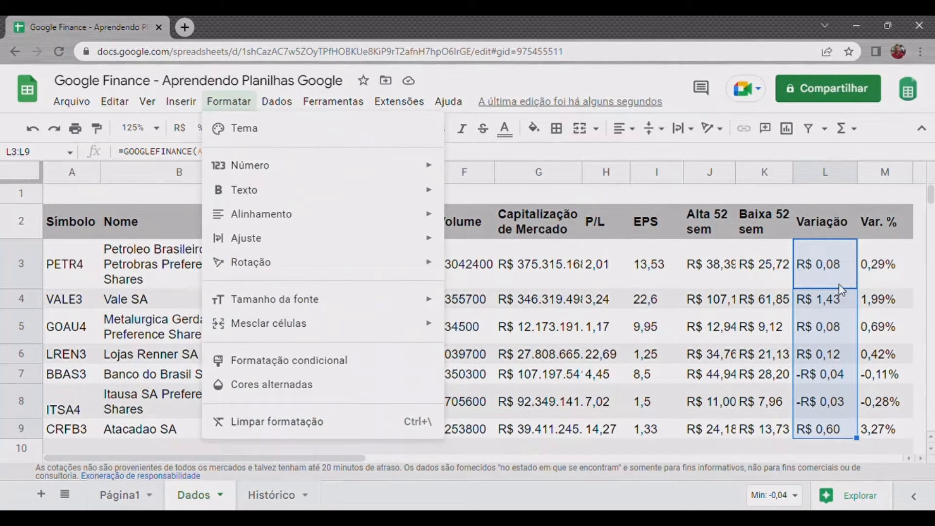
pyautogui.click(879, 326)
# - Start a single-color conditional formatting rule for L3:M9 with the condition Menor que 0
pyautogui.moveTo(837, 278); pyautogui.dragTo(888, 432)
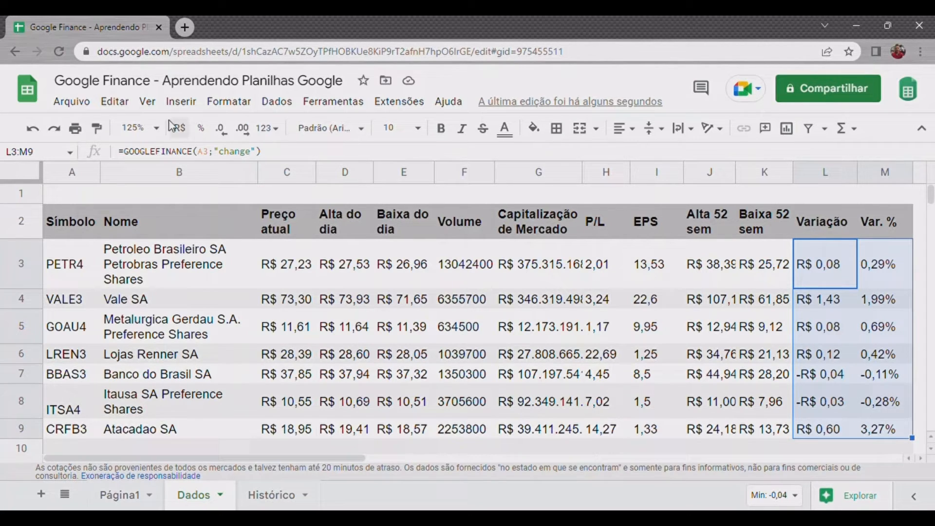
pyautogui.click(230, 103)
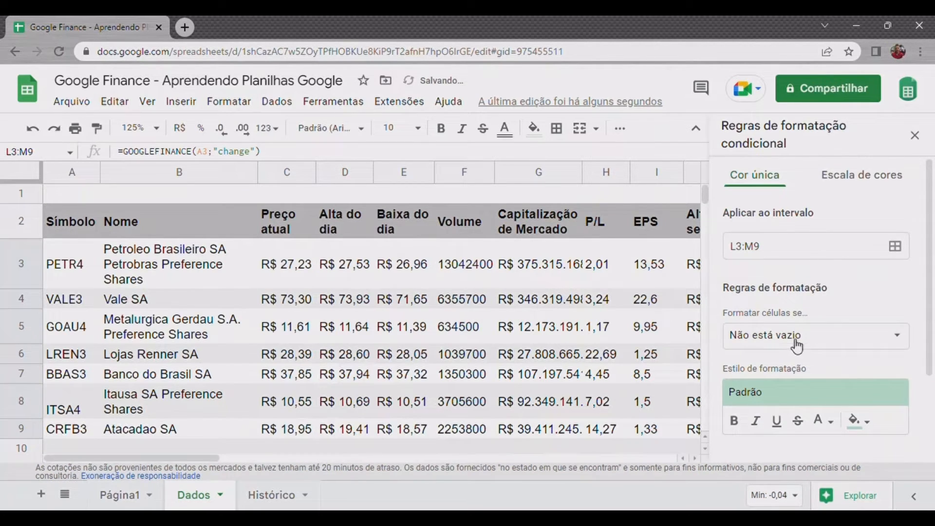
pyautogui.click(796, 342)
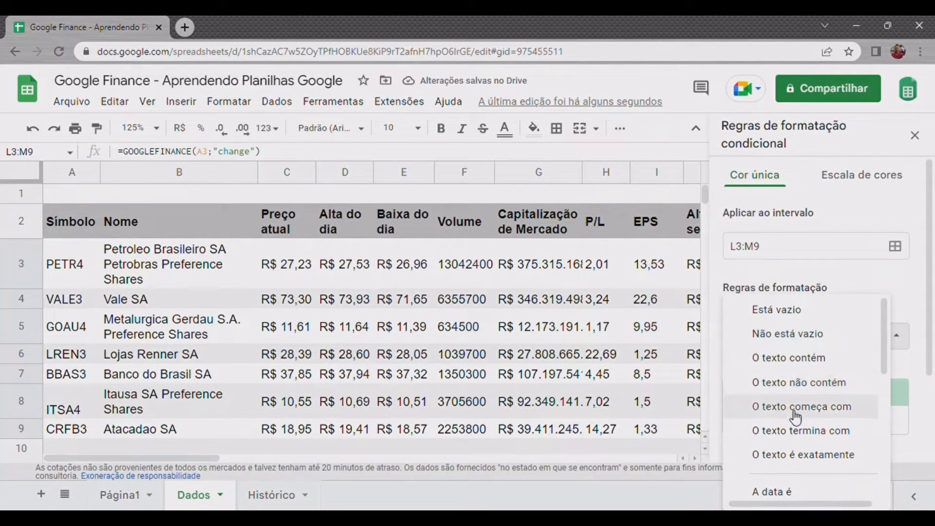
pyautogui.scroll(-3, 797, 417)
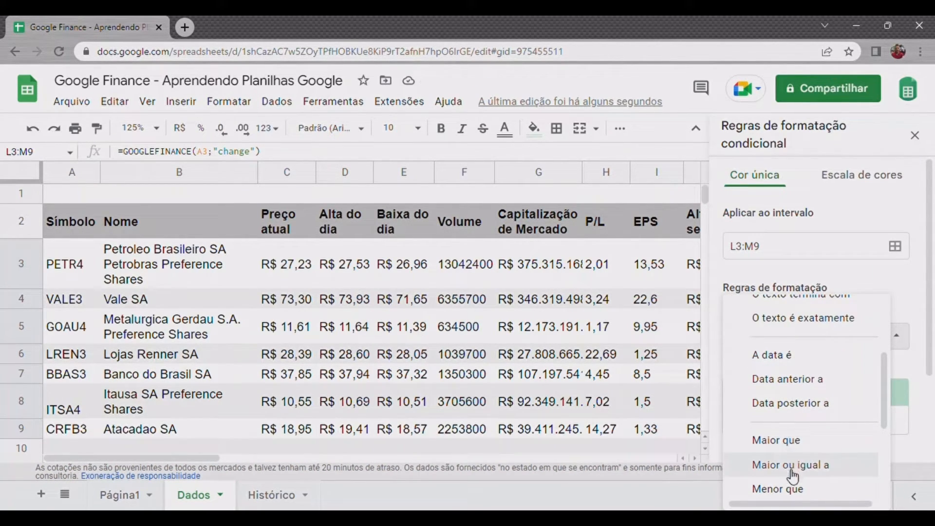
pyautogui.click(790, 490)
pyautogui.click(788, 377)
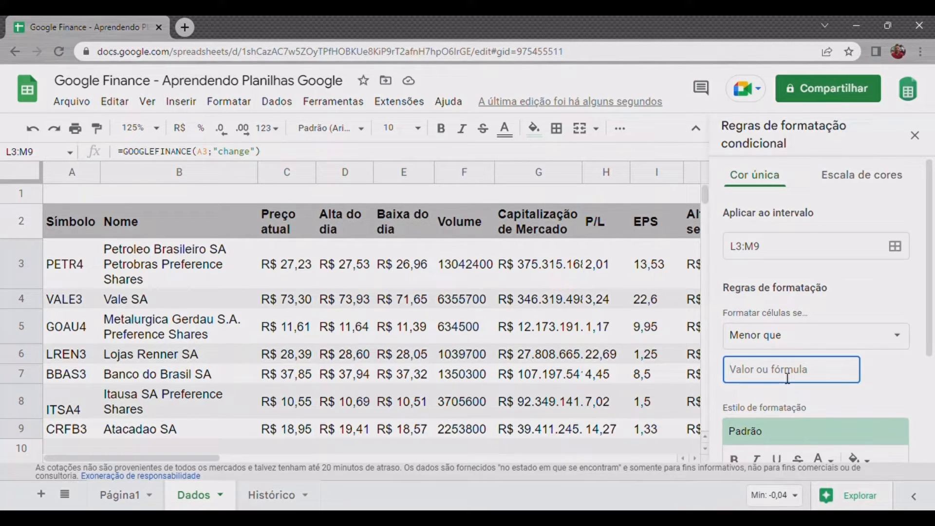
pyautogui.write('0')
pyautogui.scroll(-2, 818, 389)
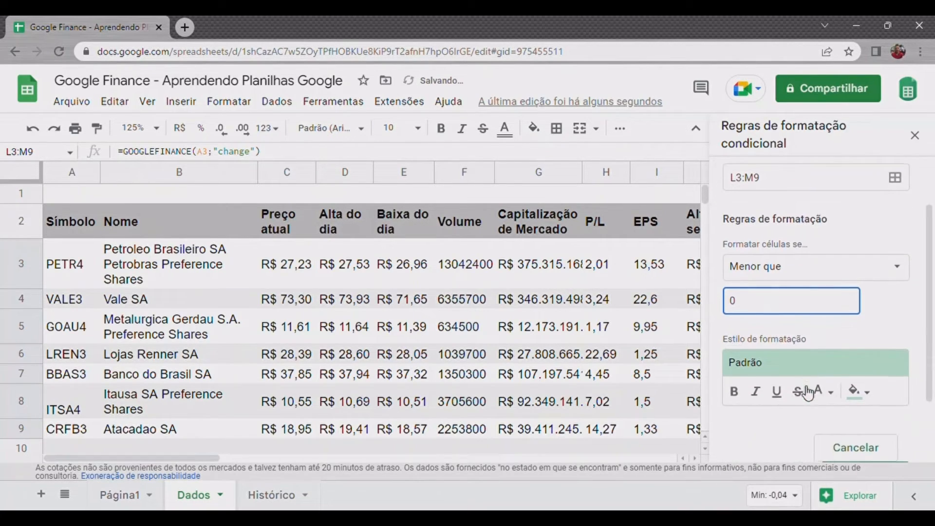
# - Give the less-than-0 rule no fill and dark red text, and save the rule
pyautogui.click(857, 395)
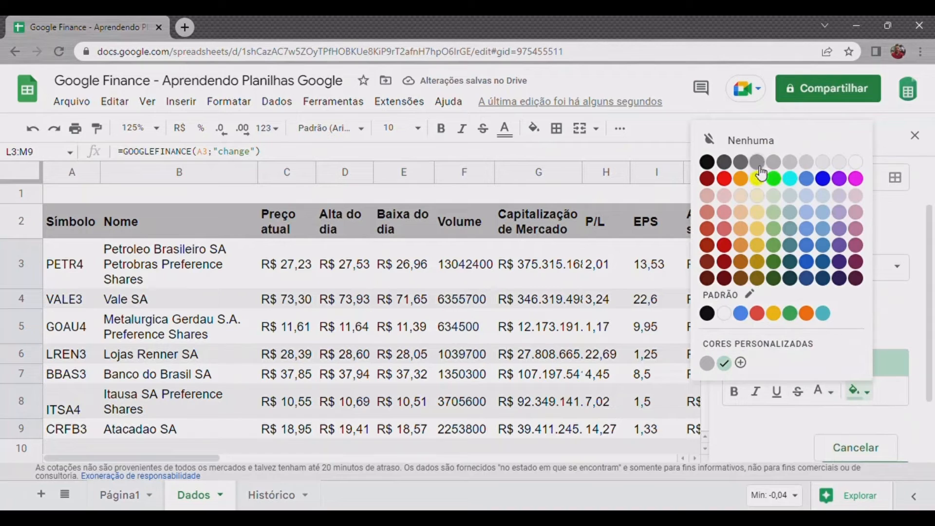
pyautogui.click(761, 141)
pyautogui.click(833, 394)
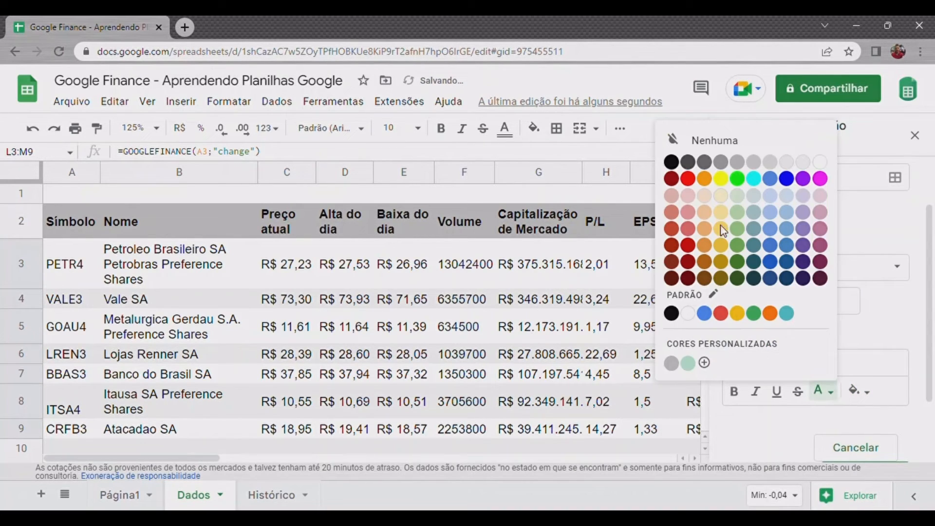
pyautogui.click(691, 247)
pyautogui.scroll(-1, 848, 414)
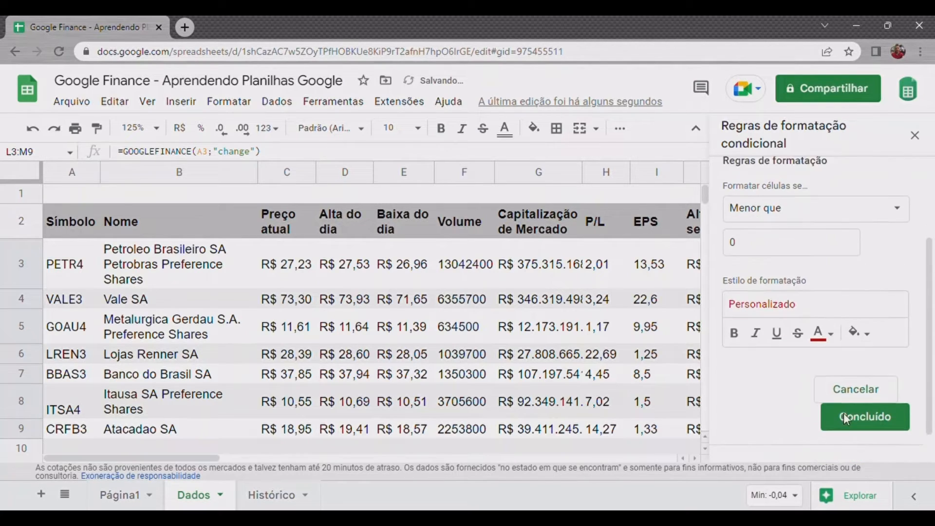
pyautogui.click(862, 395)
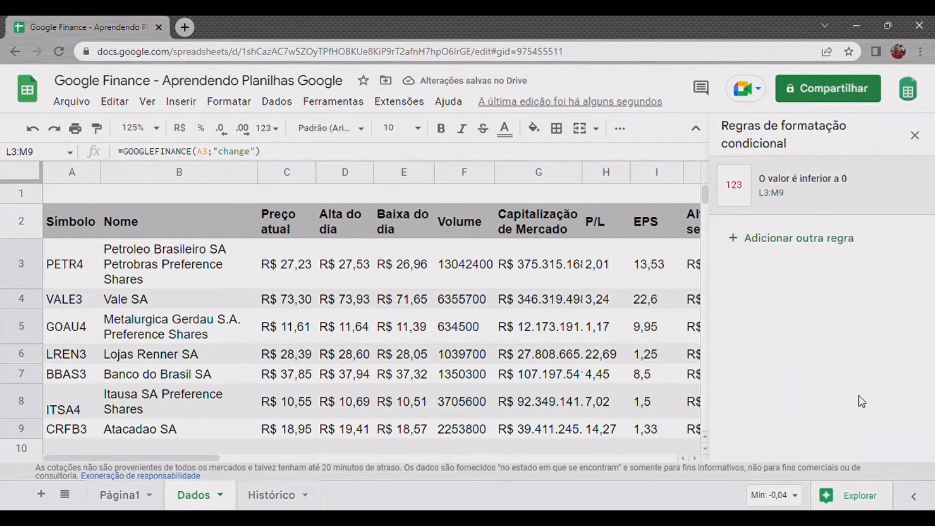
# - Add a second conditional formatting rule for L3:M9 with the condition Maior que 0
pyautogui.click(801, 240)
pyautogui.click(811, 347)
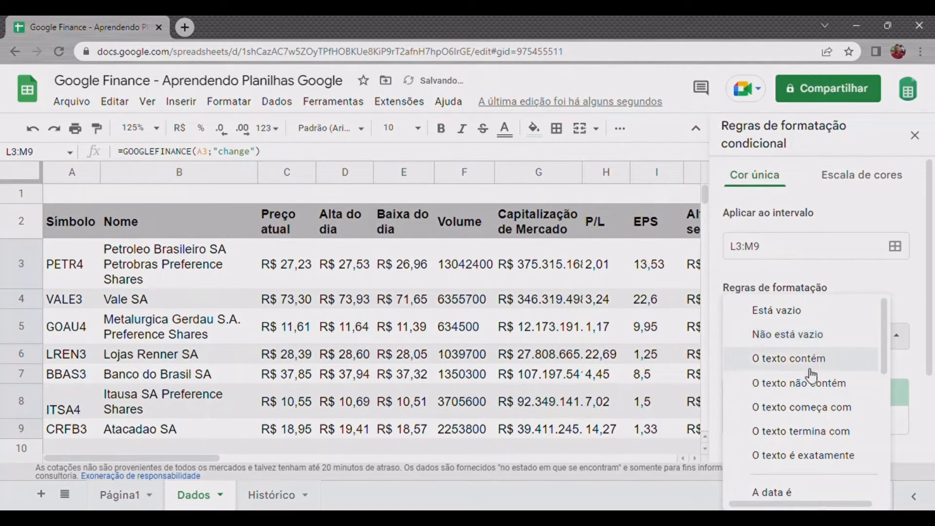
pyautogui.scroll(-5, 811, 375)
pyautogui.scroll(2, 803, 366)
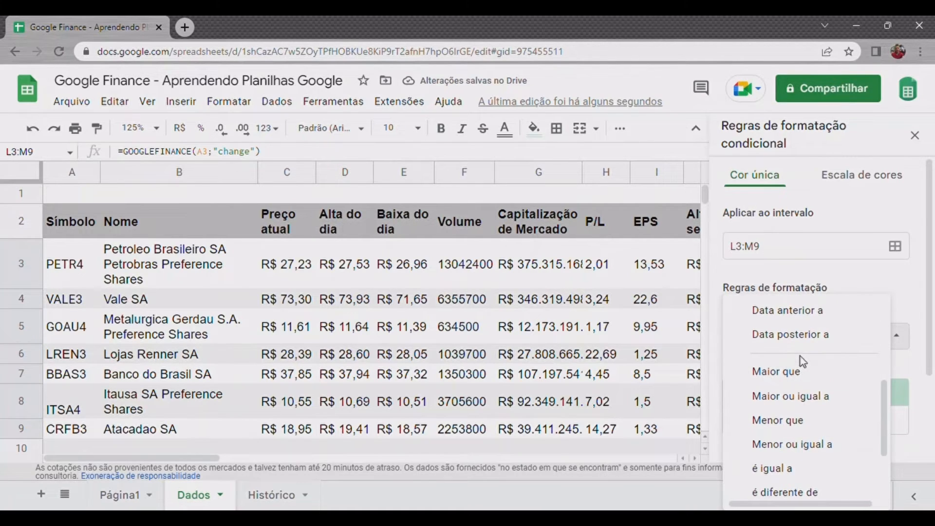
pyautogui.click(801, 372)
pyautogui.click(799, 382)
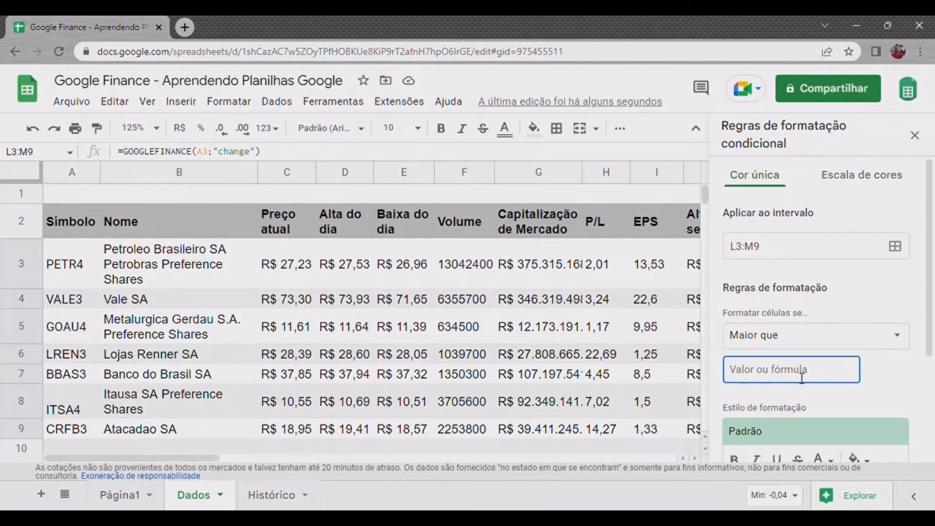
pyautogui.write('0')
pyautogui.scroll(-2, 877, 405)
# - Give the greater-than-0 rule no fill and dark green text, save it, and close the conditional formatting rules
pyautogui.click(857, 390)
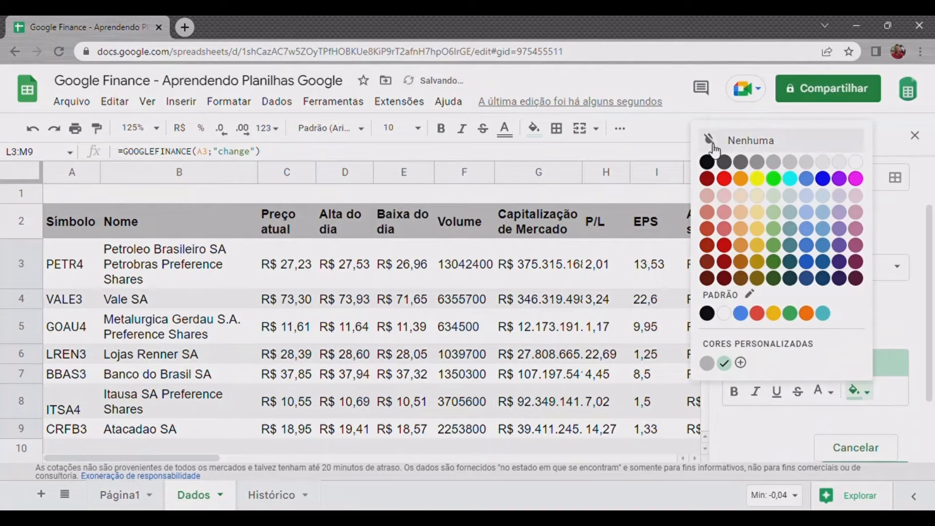
pyautogui.click(714, 145)
pyautogui.click(825, 391)
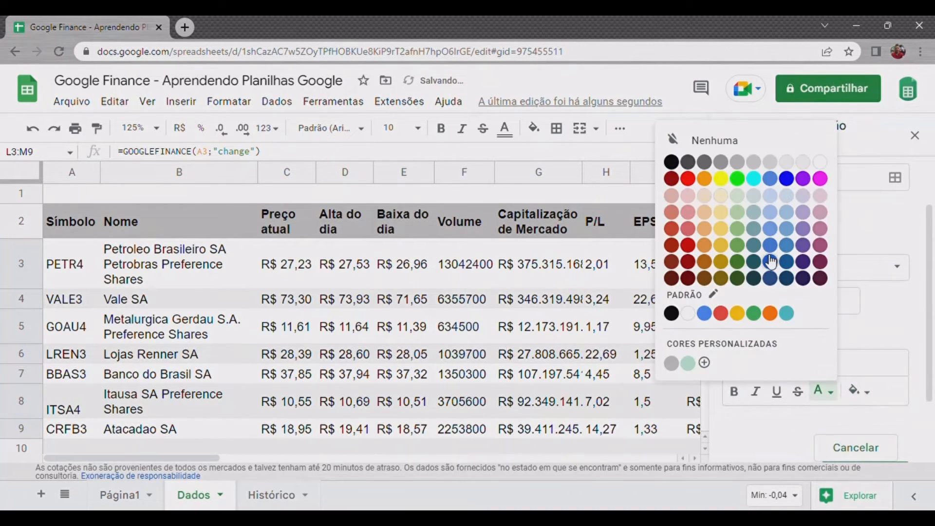
pyautogui.click(737, 261)
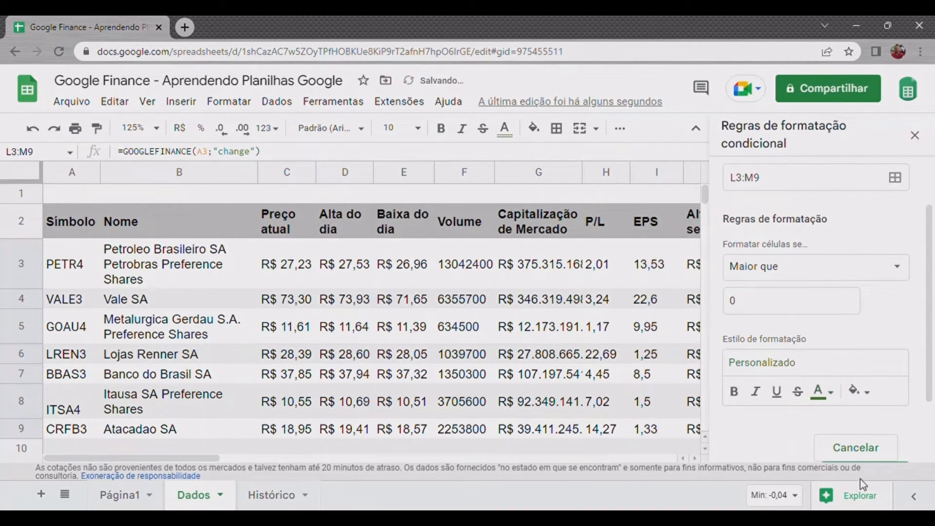
pyautogui.scroll(-2, 871, 436)
pyautogui.click(869, 391)
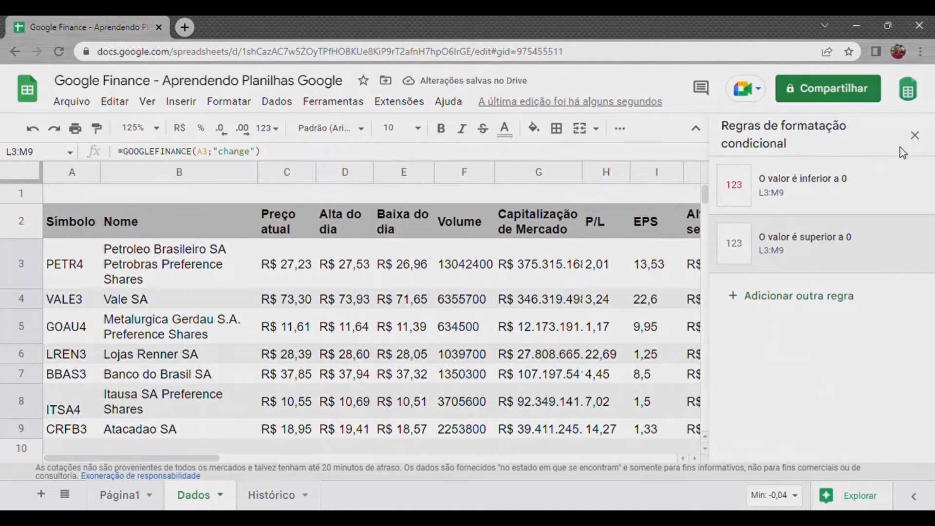
pyautogui.click(915, 136)
# - Widen the Alta 52 sem column J so its currency values fit, and slightly narrow the EPS column I
pyautogui.click(697, 303)
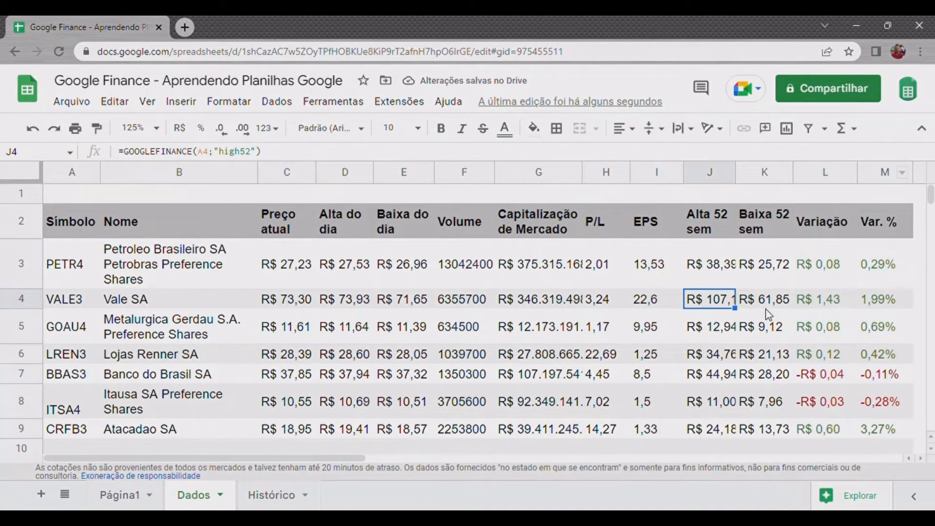
pyautogui.scroll(-3, 828, 329)
pyautogui.scroll(1, 828, 329)
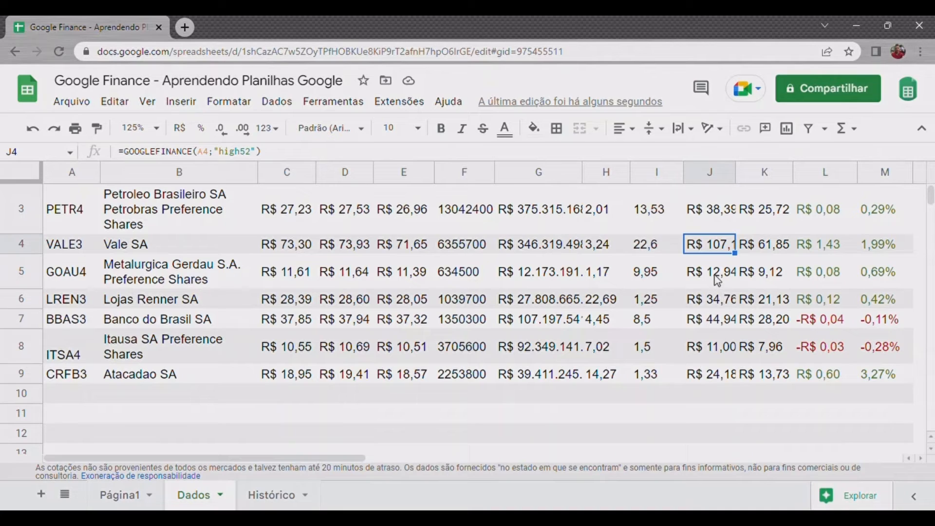
pyautogui.moveTo(735, 175); pyautogui.dragTo(744, 175)
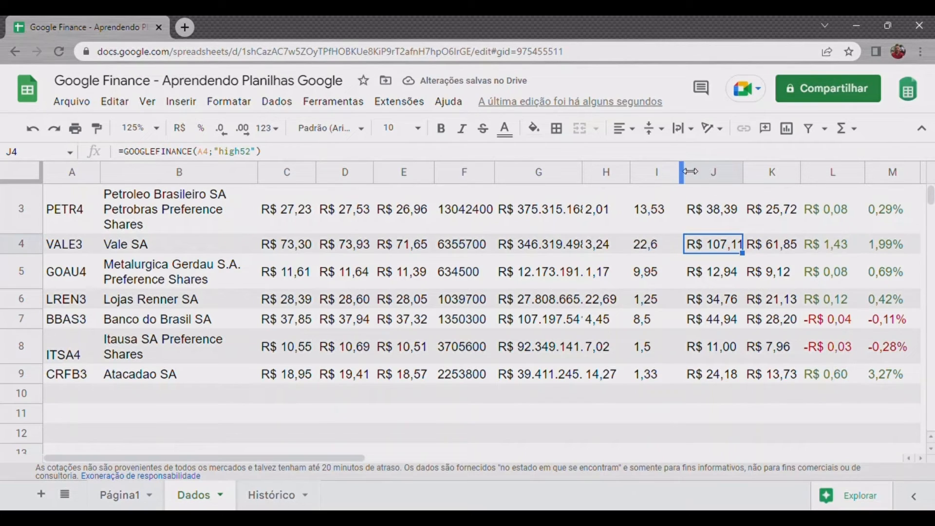
pyautogui.moveTo(683, 173); pyautogui.dragTo(678, 173)
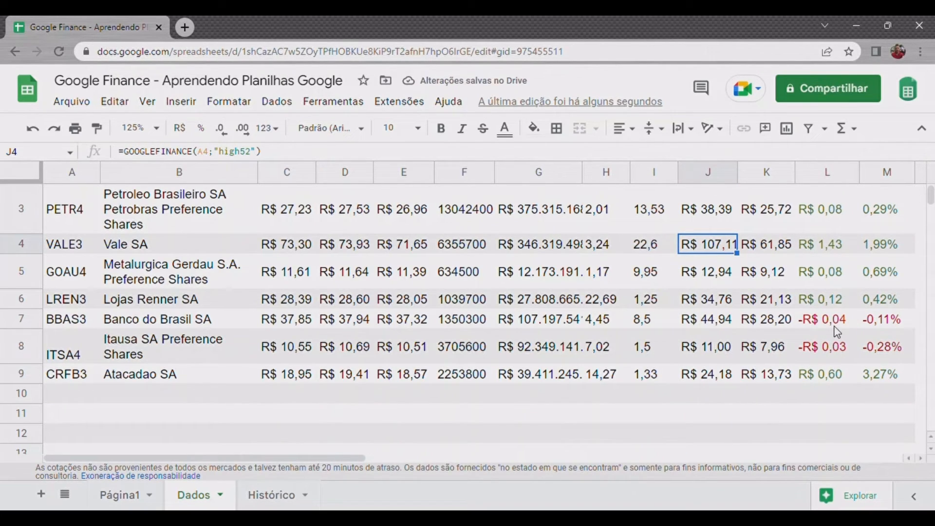
pyautogui.scroll(1, 837, 332)
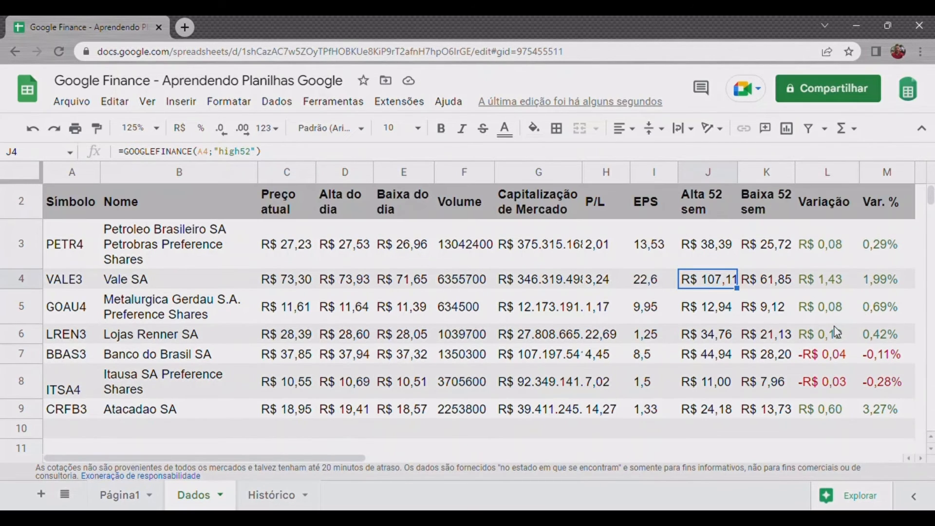